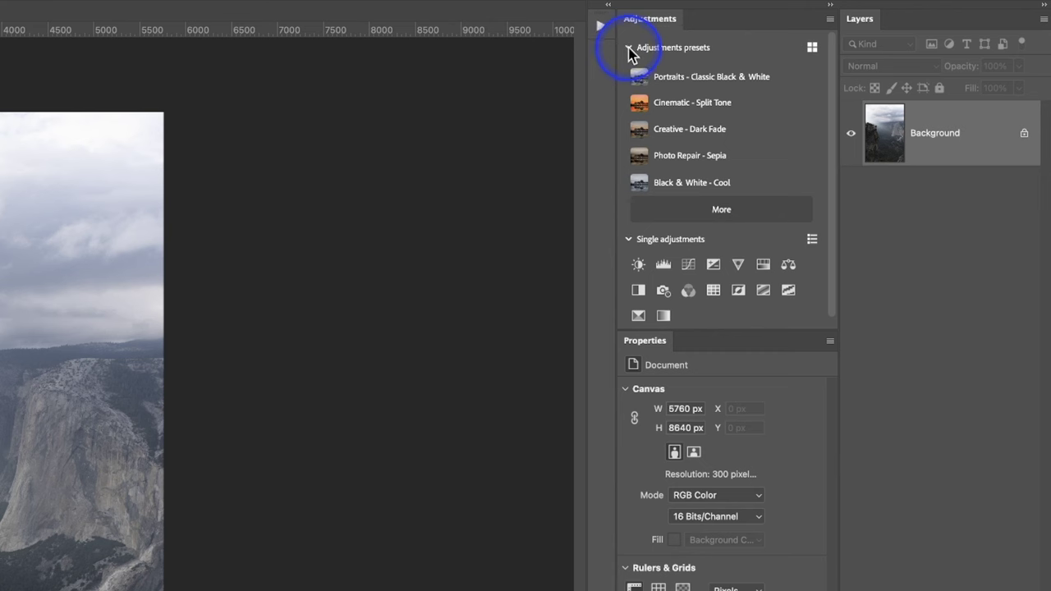
Step: Collapse the Adjustments presets and list the single adjustments by name
click(629, 49)
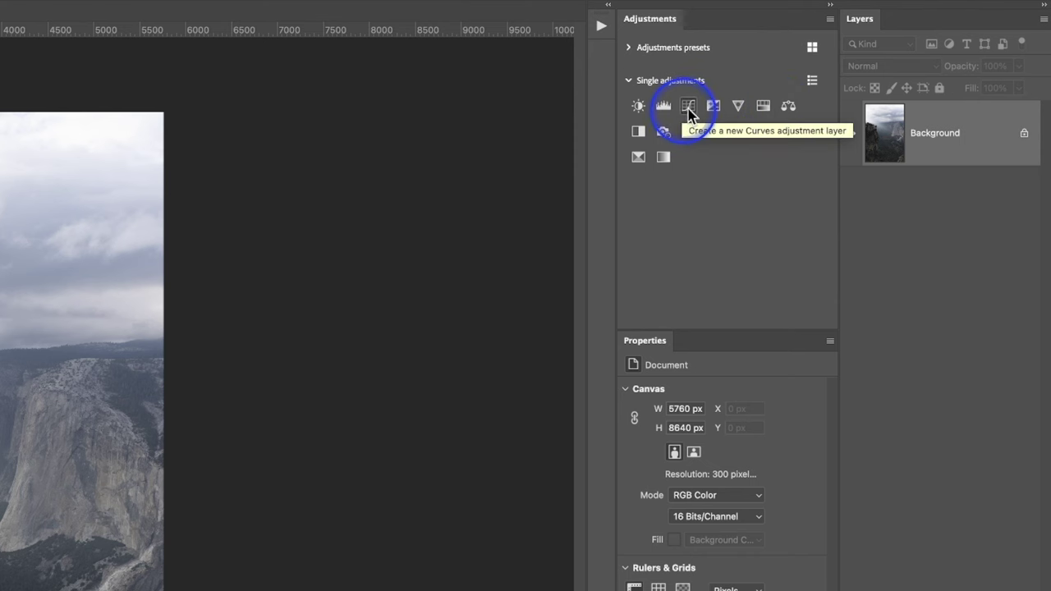
click(813, 83)
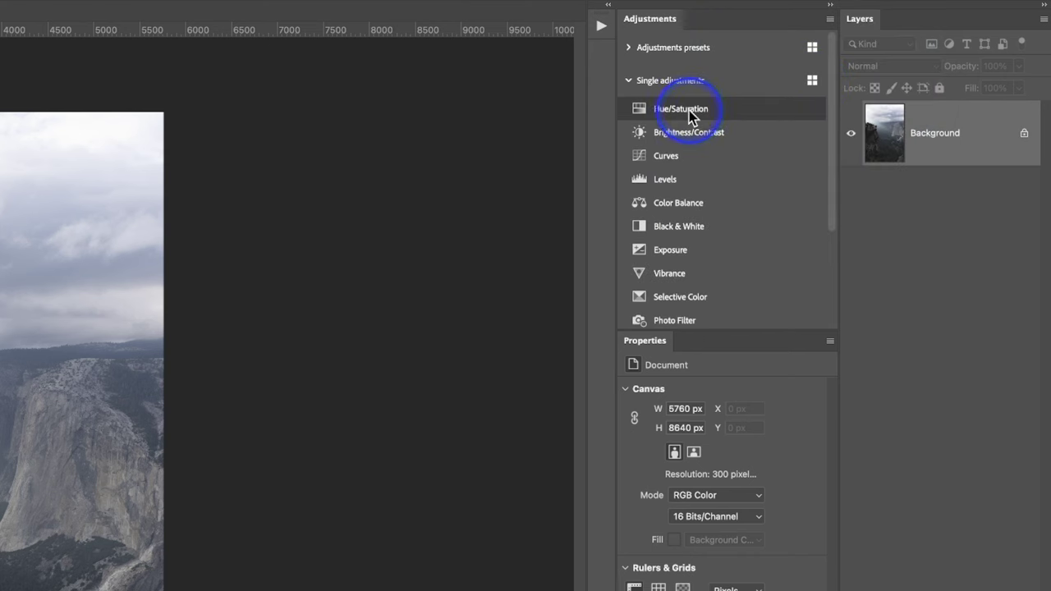
Step: Scroll the single adjustments list down and back up to review it
scroll(692, 133, down, 1)
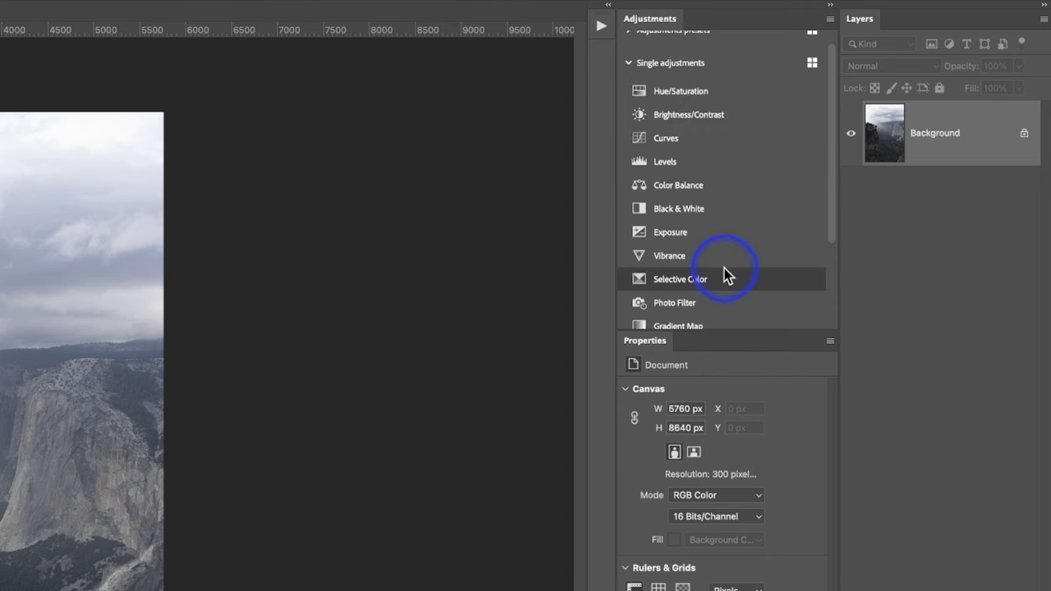
scroll(726, 275, up, 1)
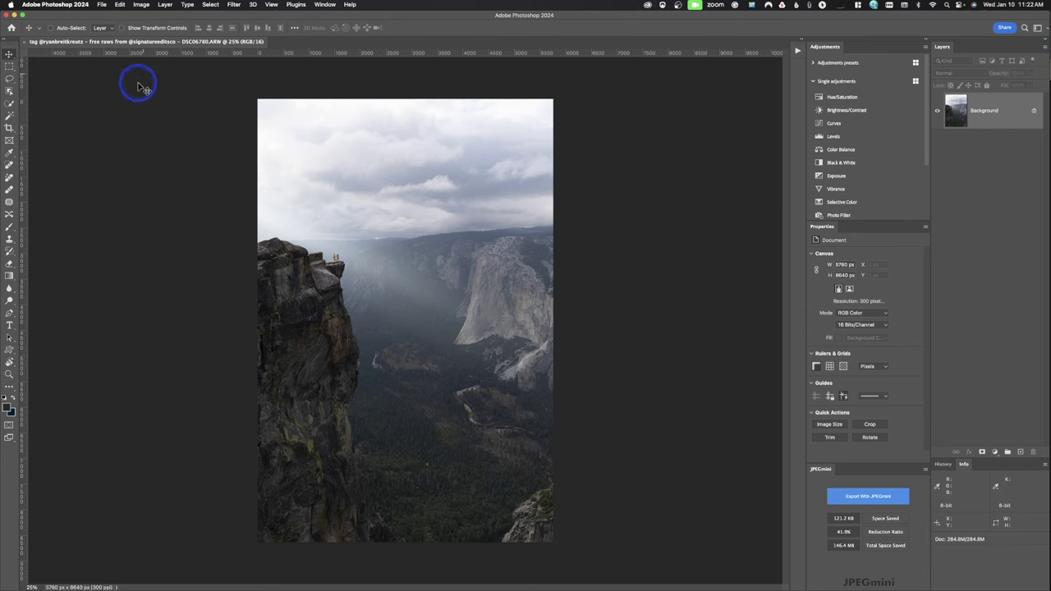
Step: Apply an Image > Adjustments > Curves brightening to the Background, raising input 117 to output 164
click(143, 8)
click(150, 36)
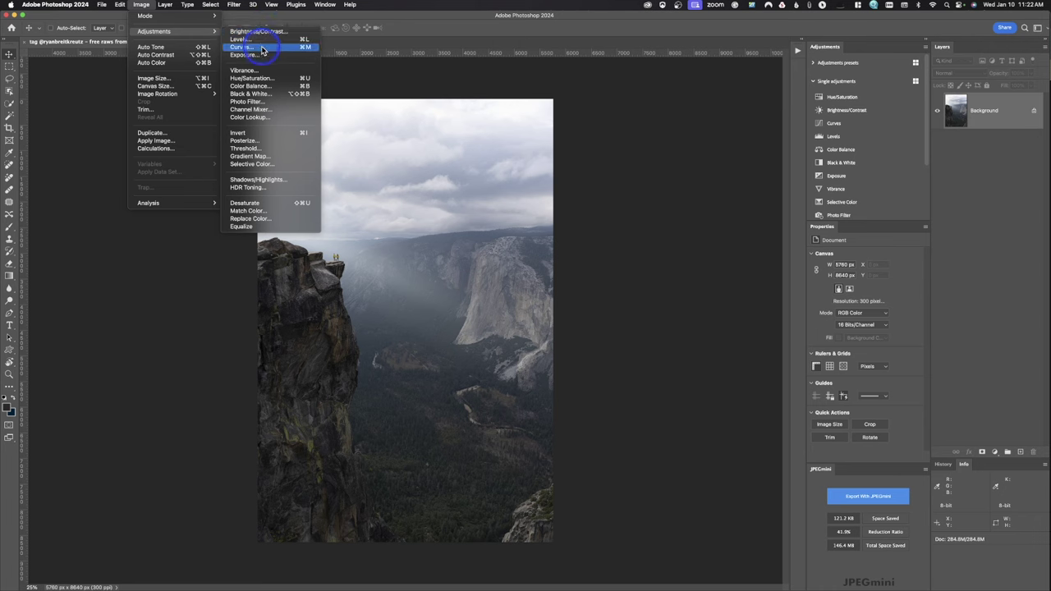
click(304, 49)
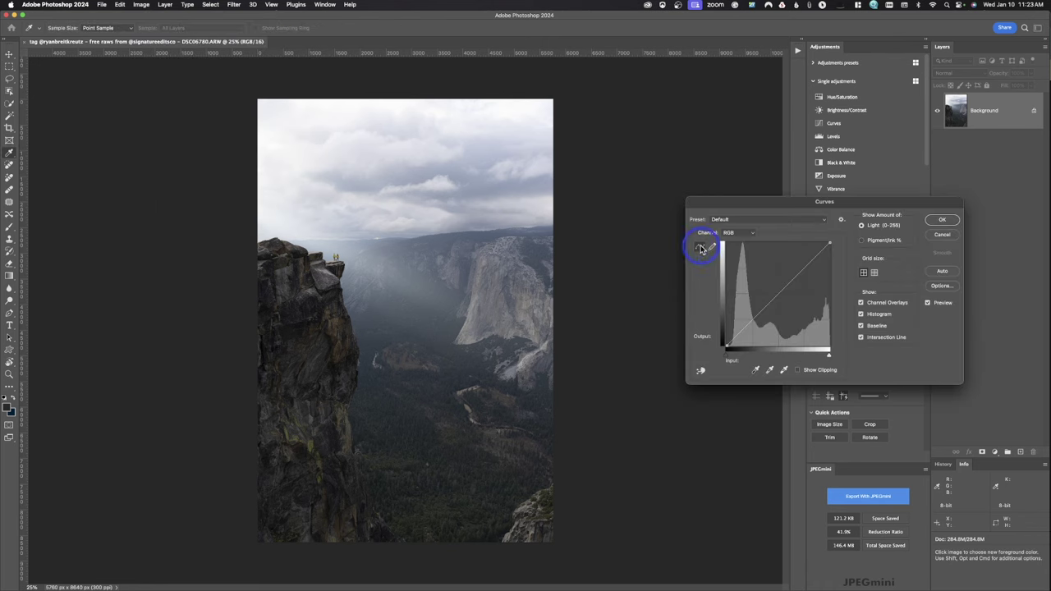
drag(787, 200, 663, 168)
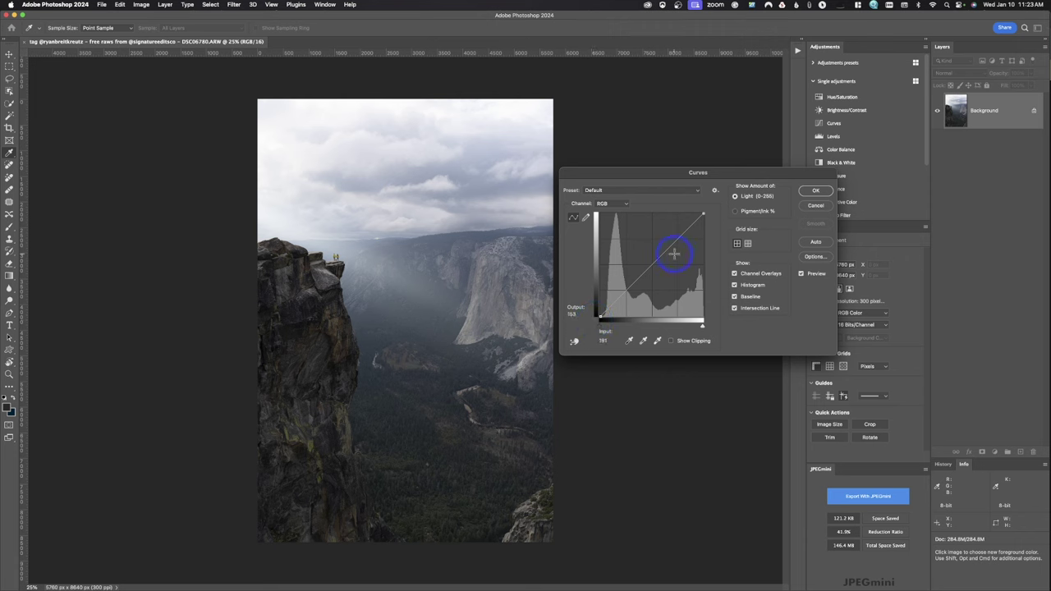
drag(658, 254, 648, 253)
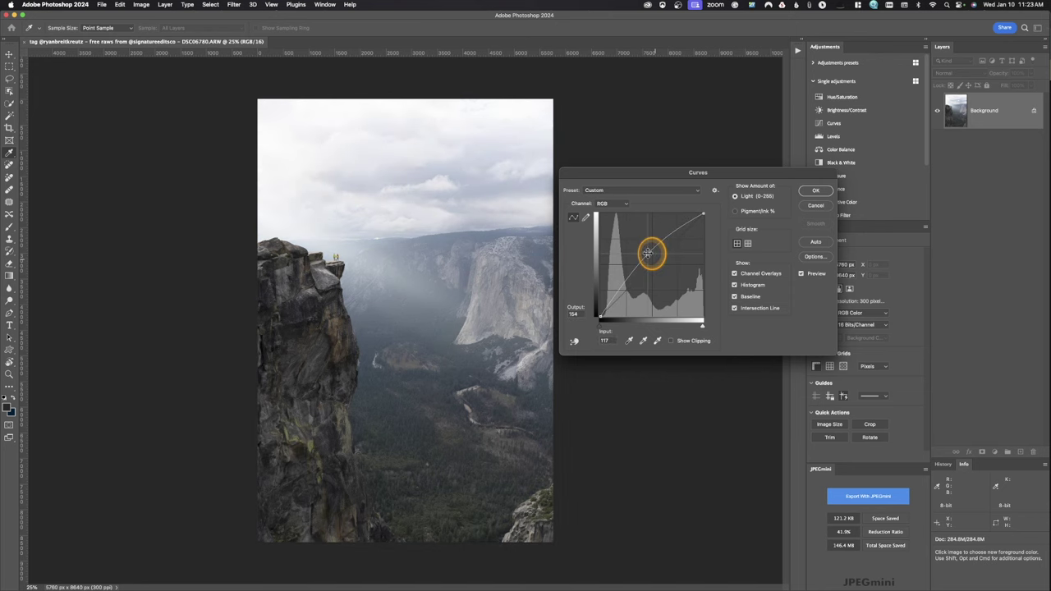
click(814, 193)
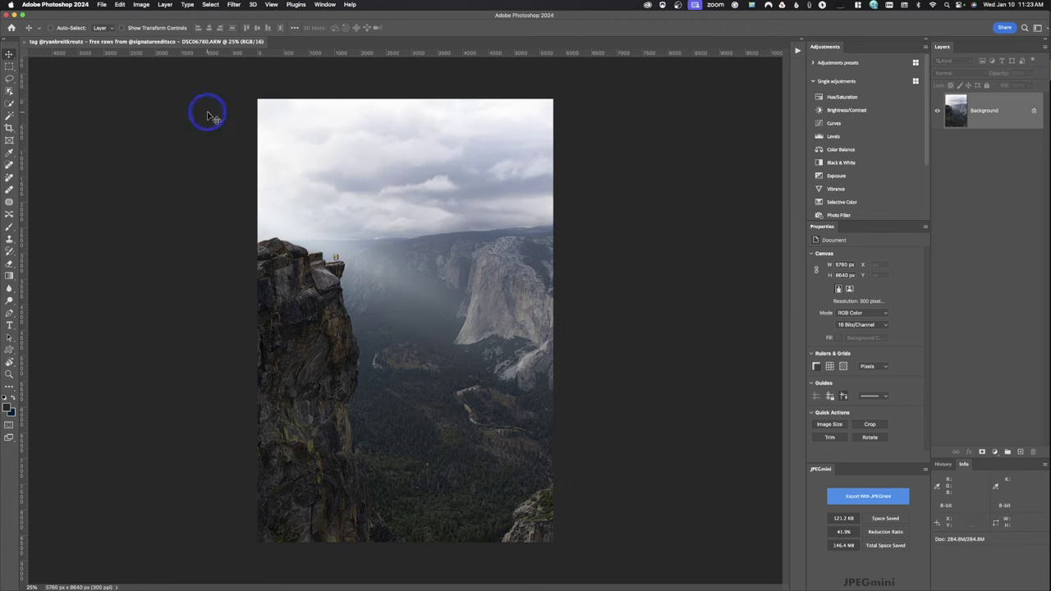
click(164, 4)
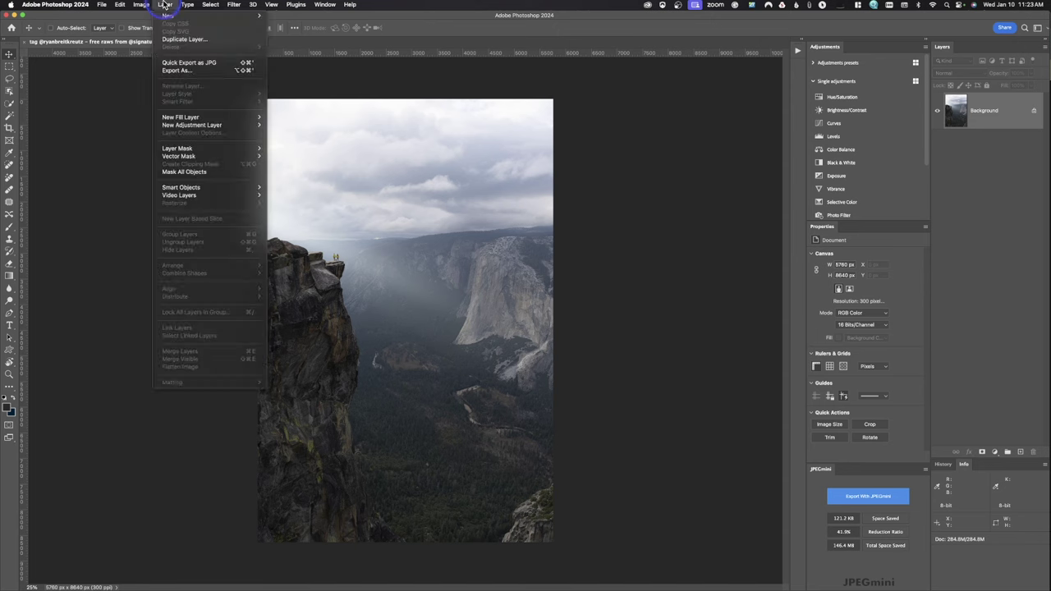
mouse_move(195, 132)
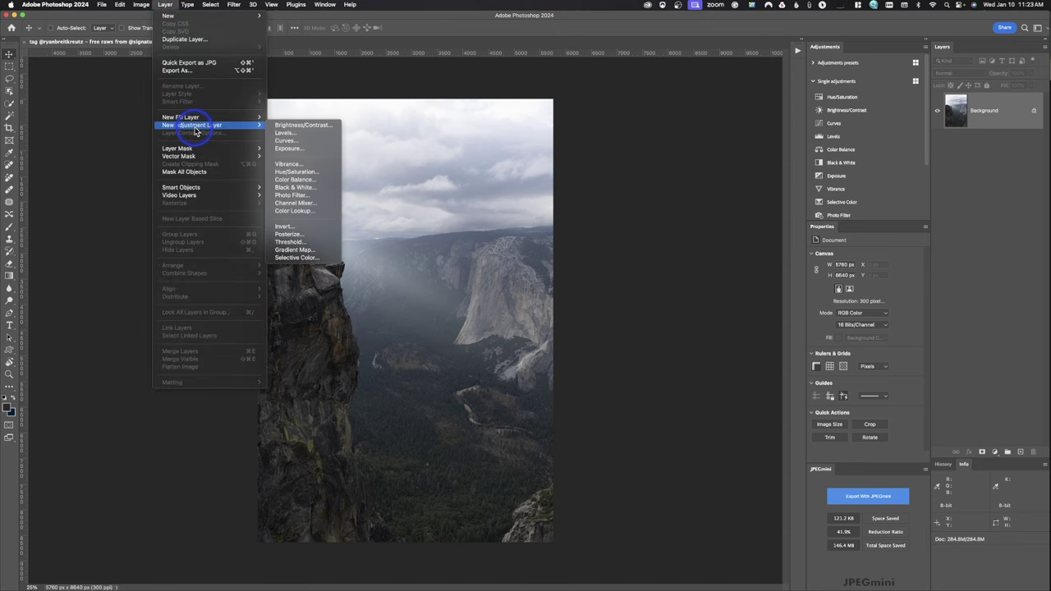
click(293, 142)
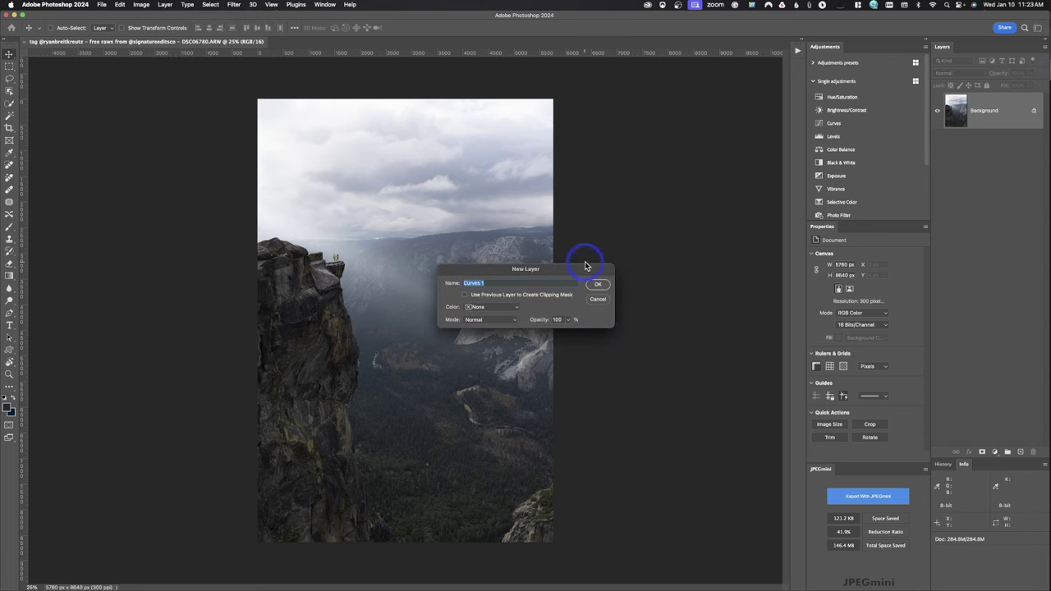
click(599, 285)
click(977, 110)
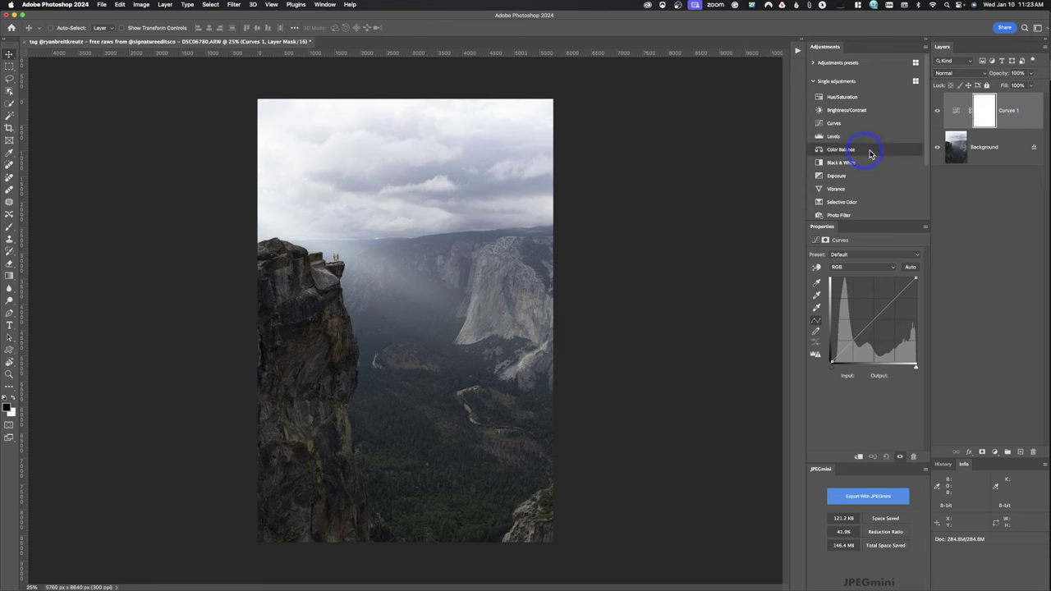
drag(871, 318, 869, 314)
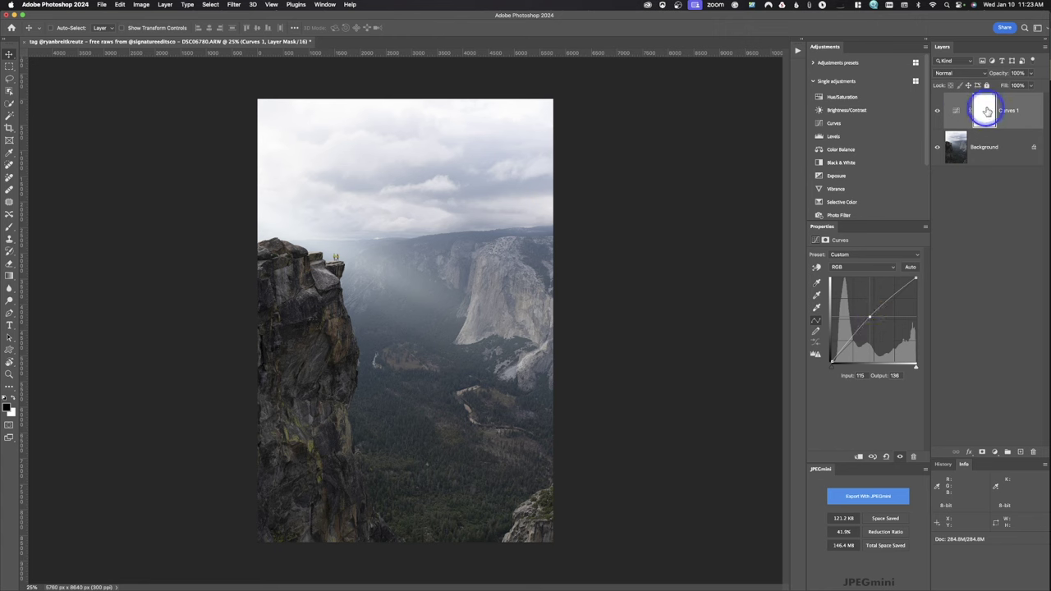
drag(954, 148, 937, 113)
click(937, 112)
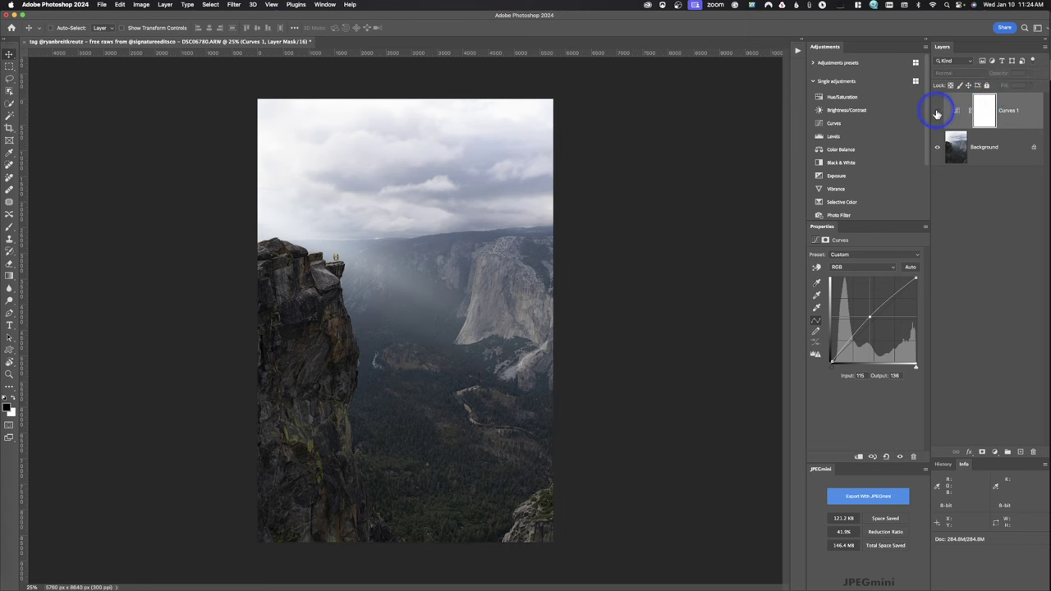
click(937, 113)
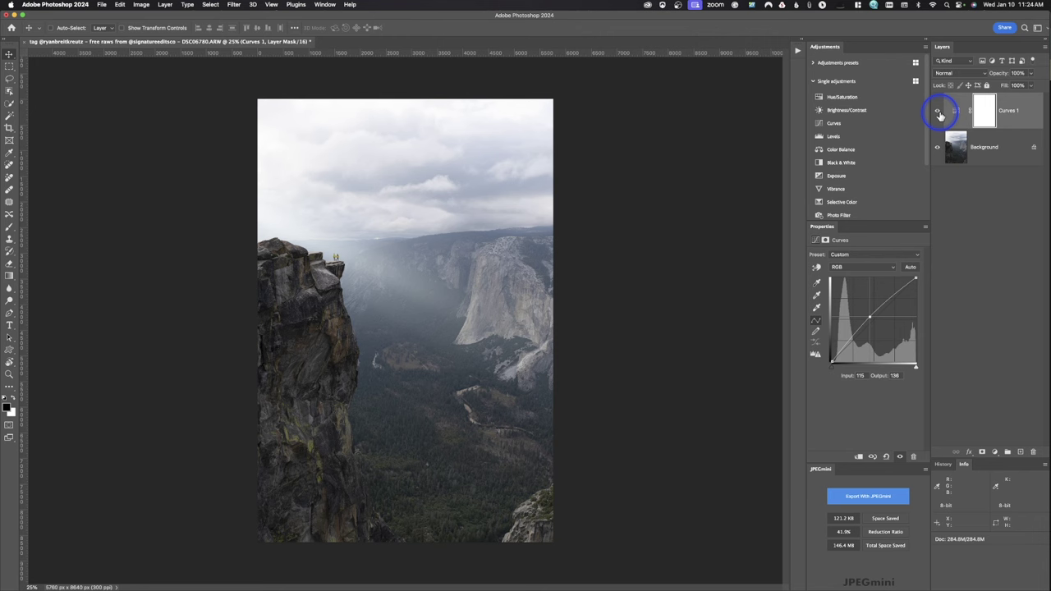
drag(942, 110, 1030, 448)
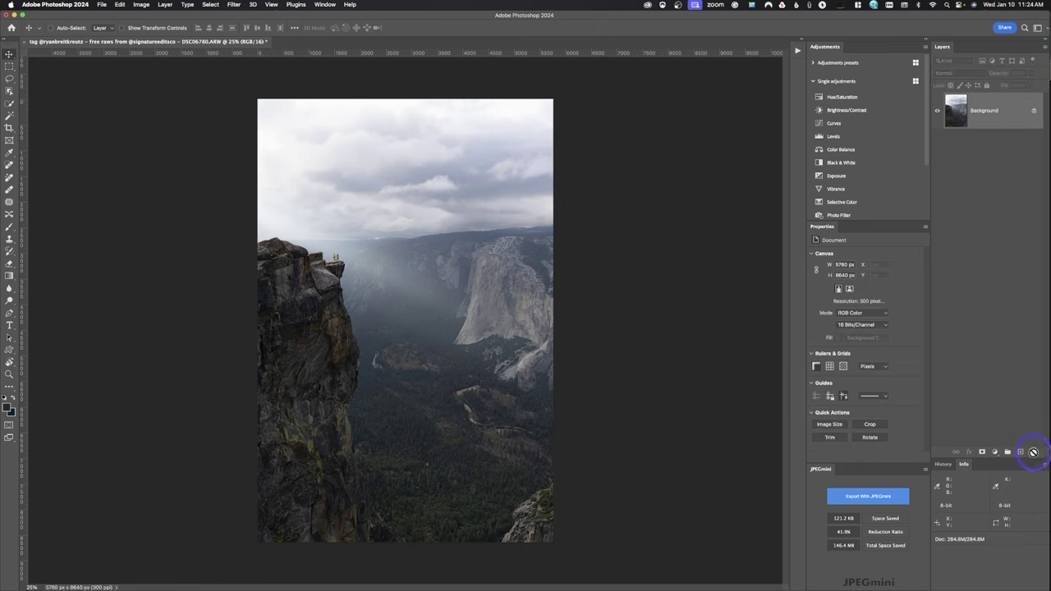
Step: Add a Curves 1 adjustment layer and check its mask properties, ending back on the curve settings
click(830, 124)
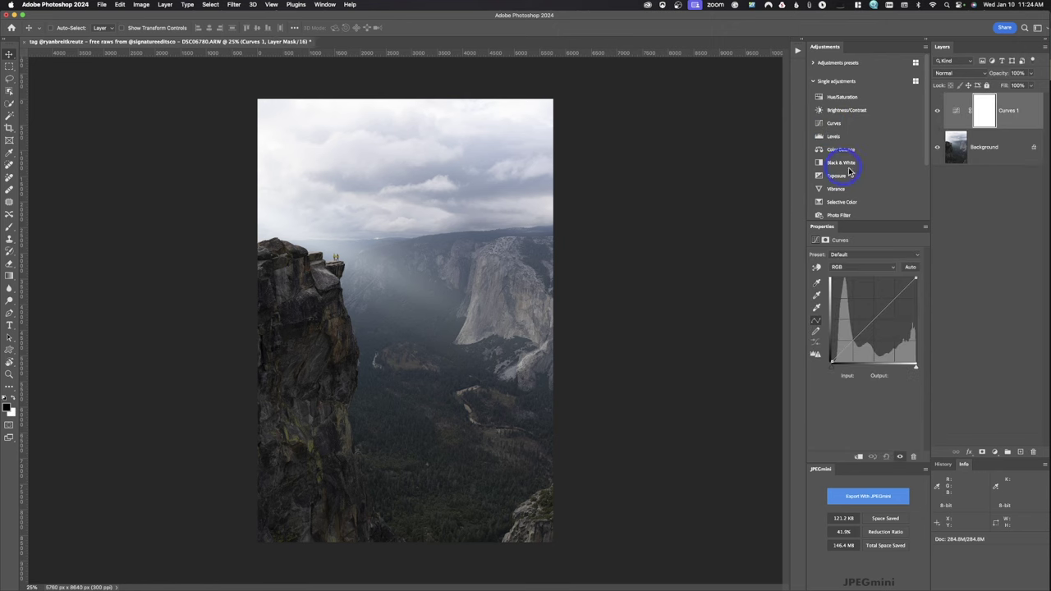
click(955, 114)
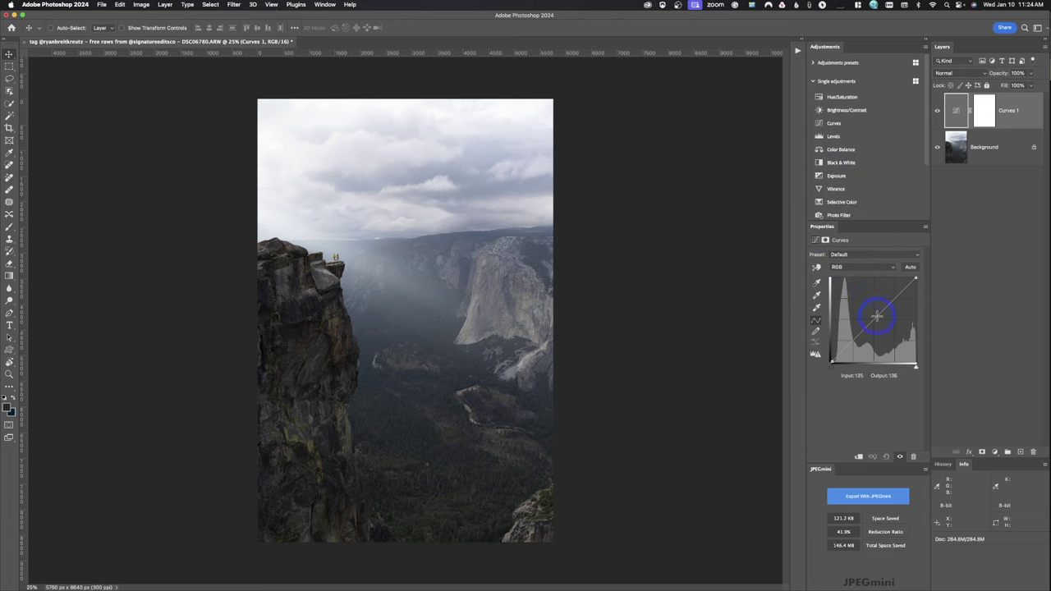
click(986, 110)
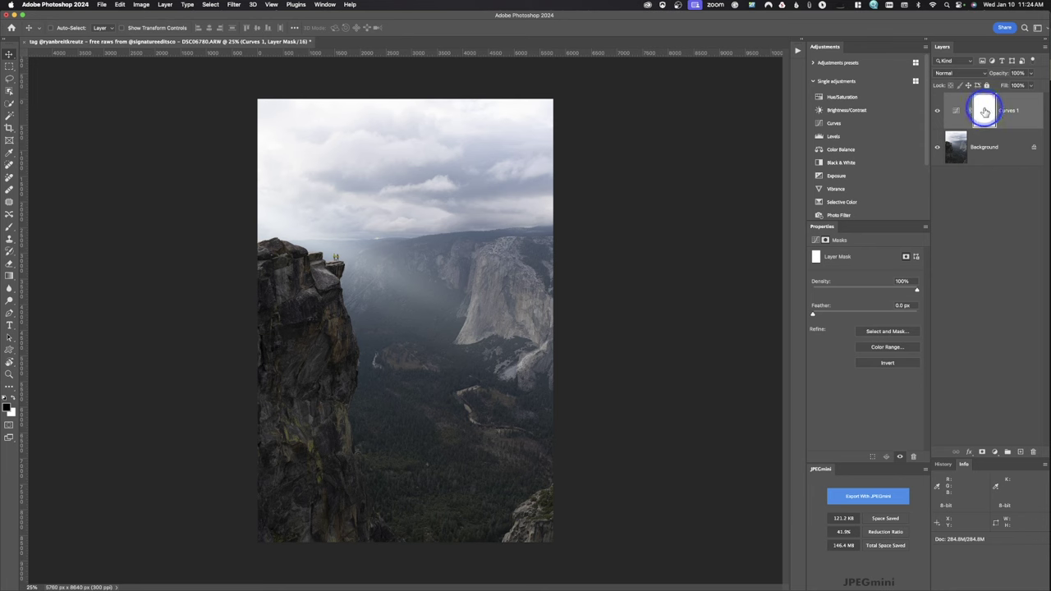
click(956, 110)
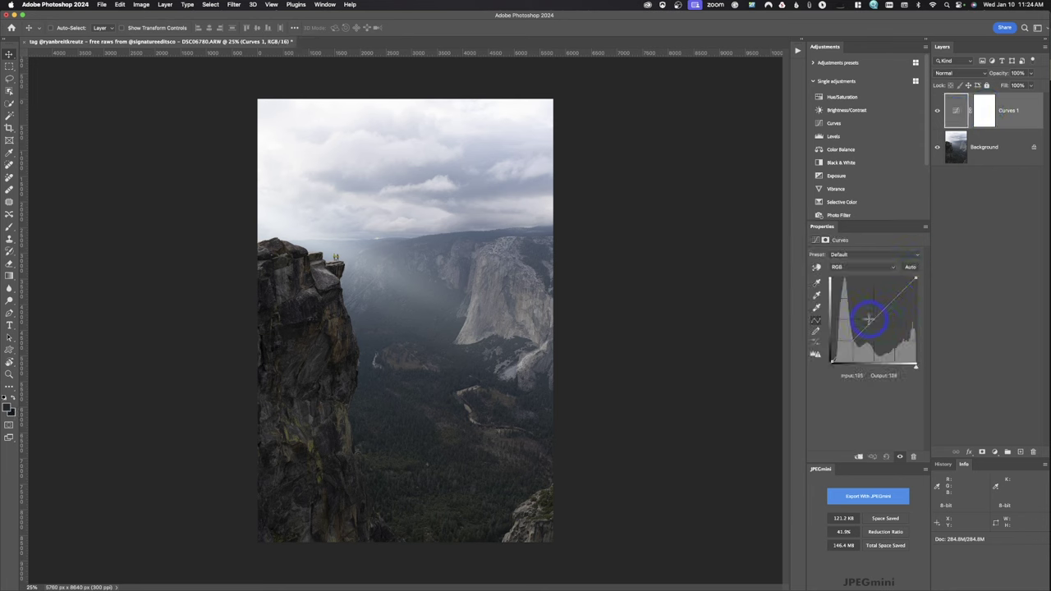
drag(869, 318, 868, 316)
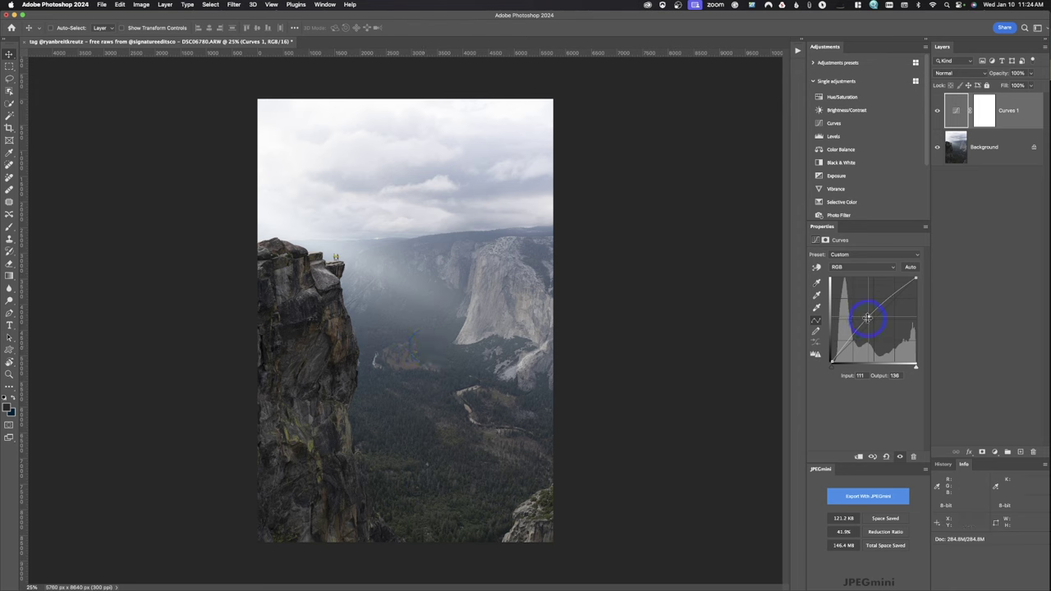
drag(867, 317, 1011, 408)
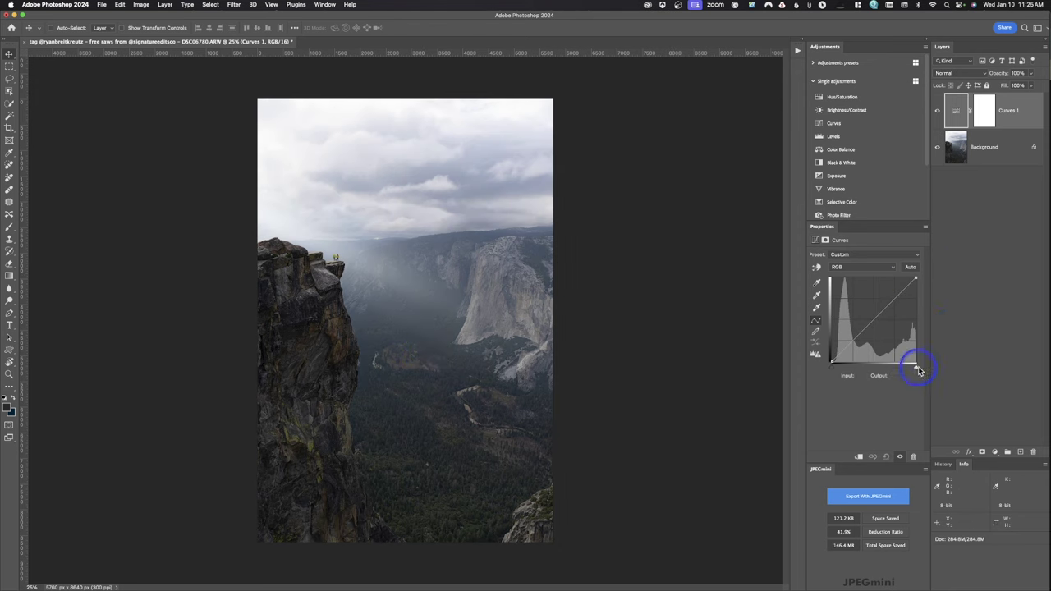
mouse_move(916, 370)
mouse_down()
mouse_move(906, 370)
mouse_move(917, 366)
mouse_up()
drag(916, 280, 909, 273)
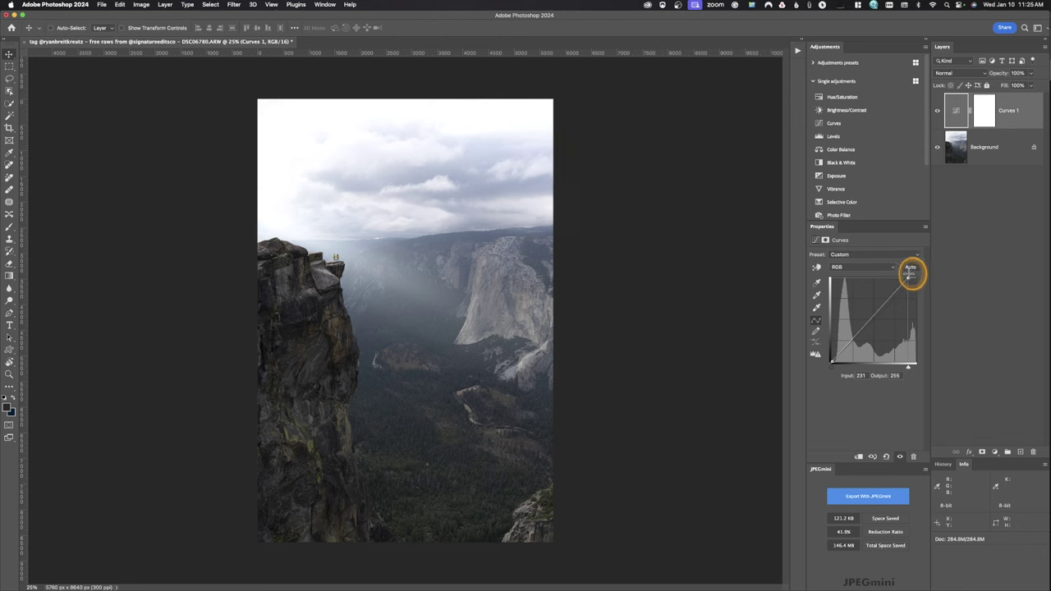
drag(909, 273, 918, 275)
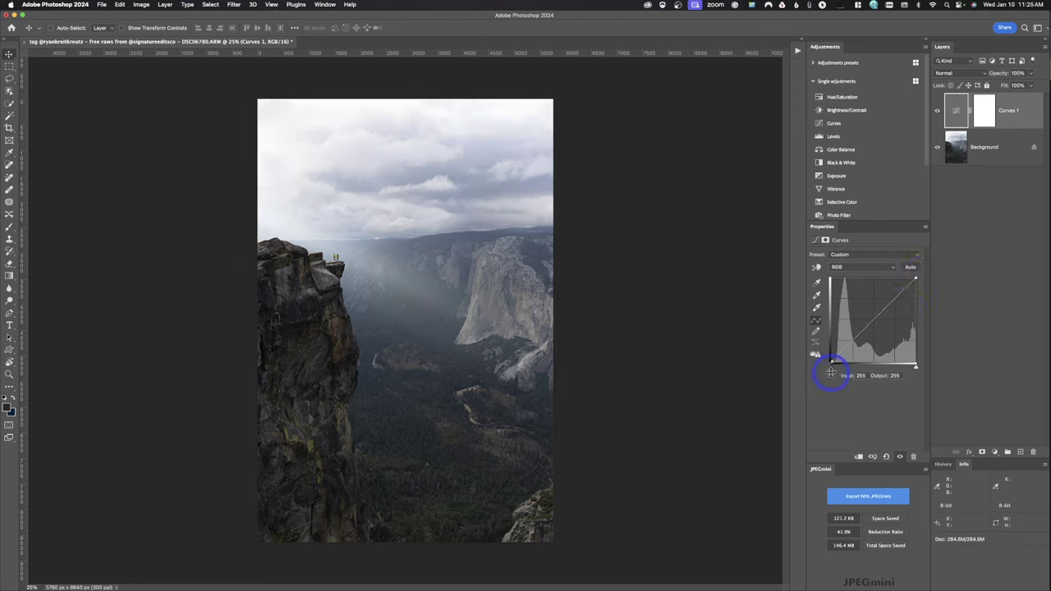
drag(832, 367, 840, 369)
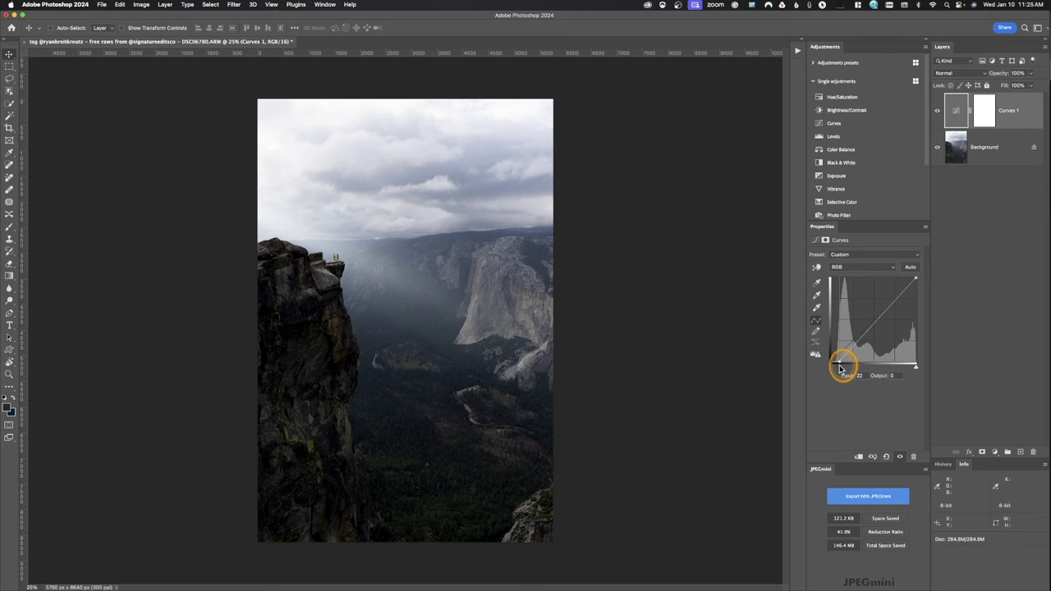
mouse_move(841, 370)
mouse_down()
mouse_move(827, 351)
mouse_move(820, 370)
mouse_up()
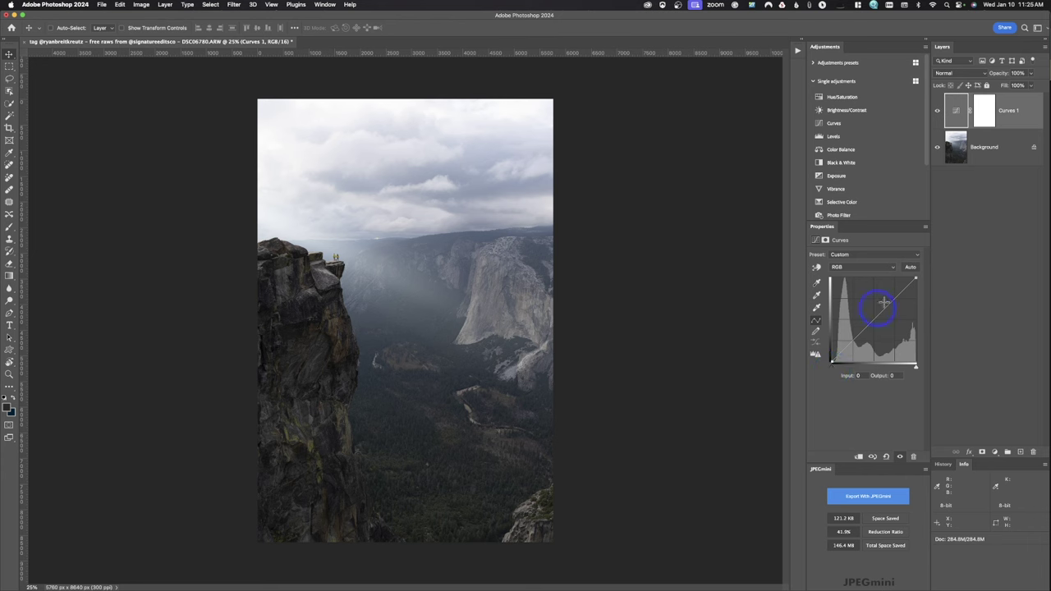
mouse_move(872, 320)
mouse_down()
mouse_move(862, 316)
mouse_move(873, 321)
mouse_move(910, 277)
mouse_move(876, 323)
mouse_move(865, 313)
mouse_move(875, 322)
mouse_up()
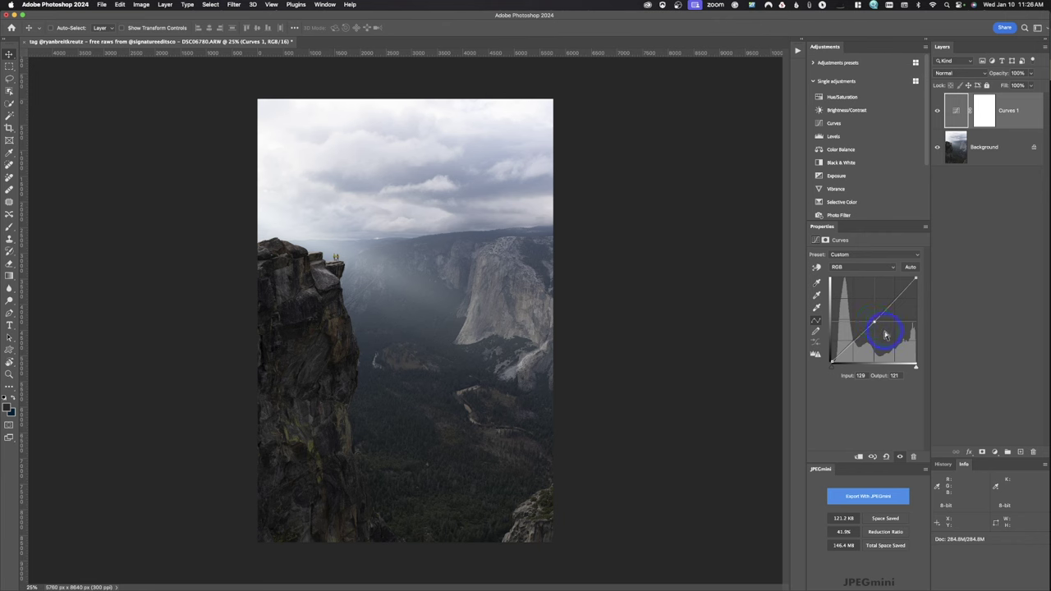
key(Delete)
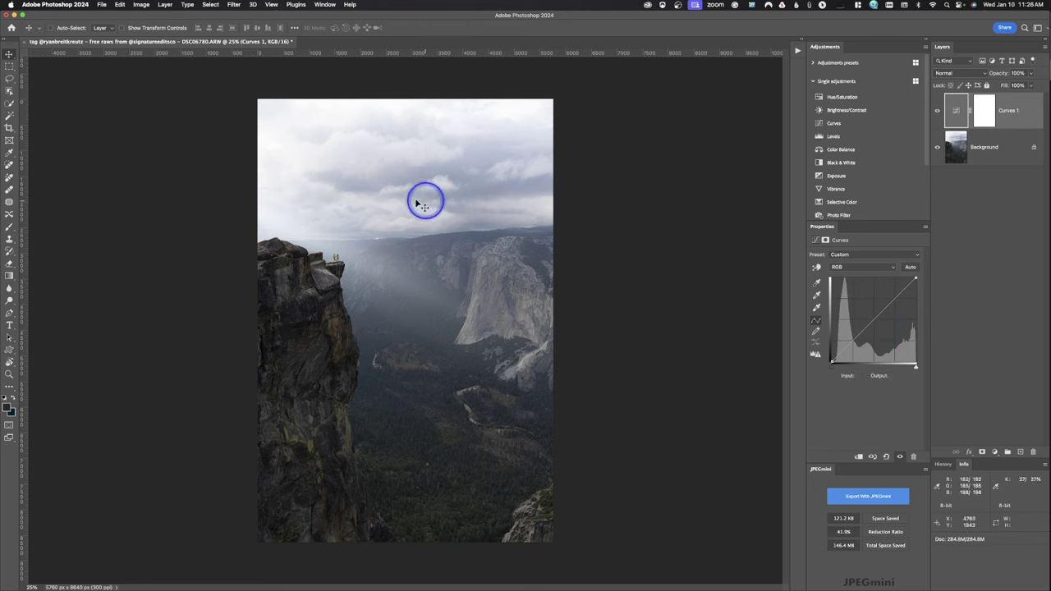
Step: Add midtone points on the Curves 1 graph to lift shadows, then delete the Curves 1 layer
drag(896, 299, 896, 299)
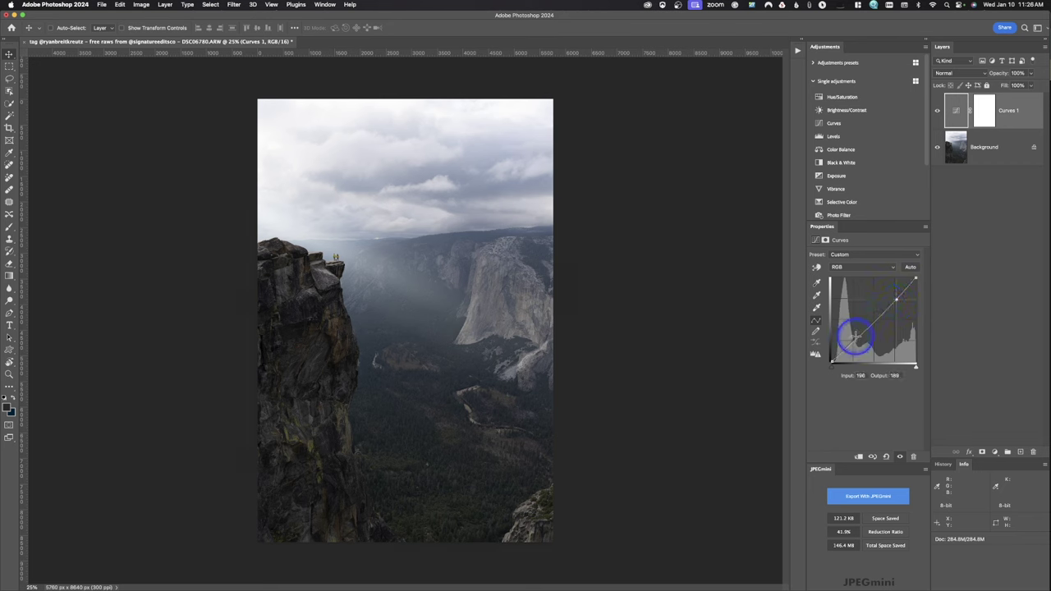
drag(856, 337, 857, 336)
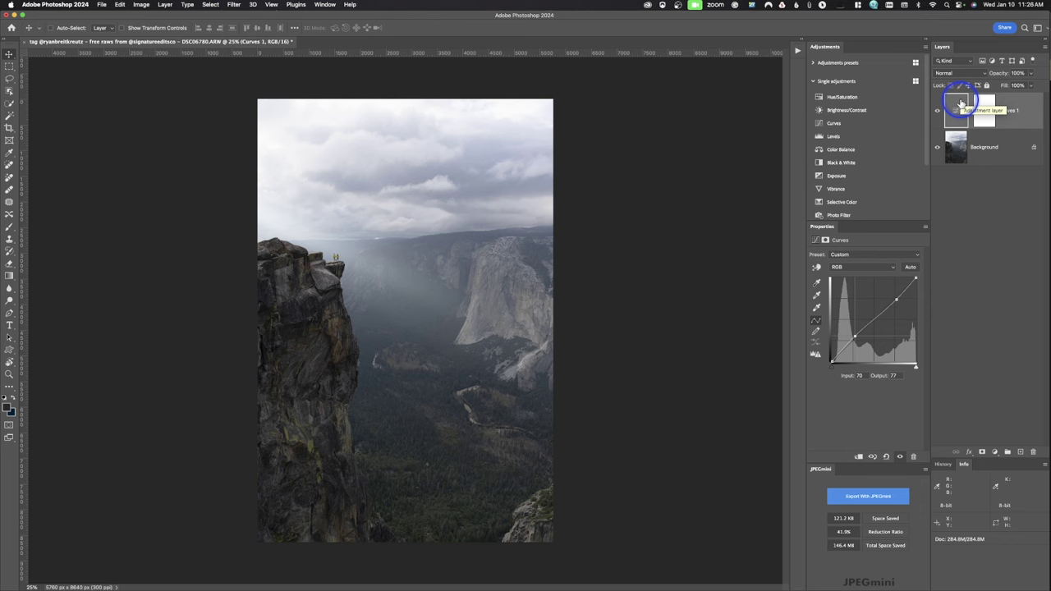
drag(952, 105, 1033, 452)
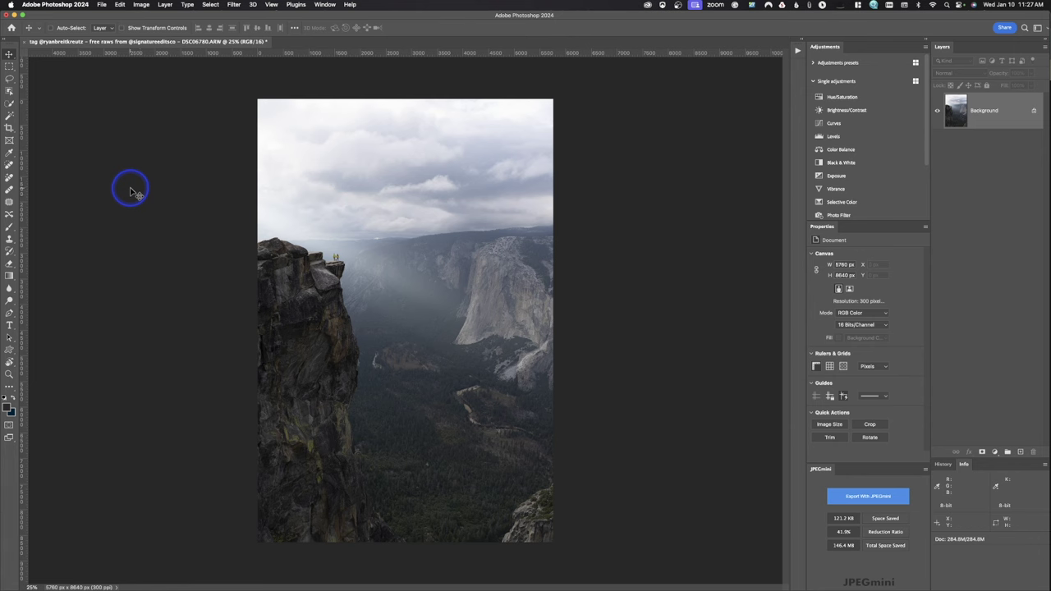
Step: Switch to the Lasso tool and set its Feather to 55 px
click(7, 69)
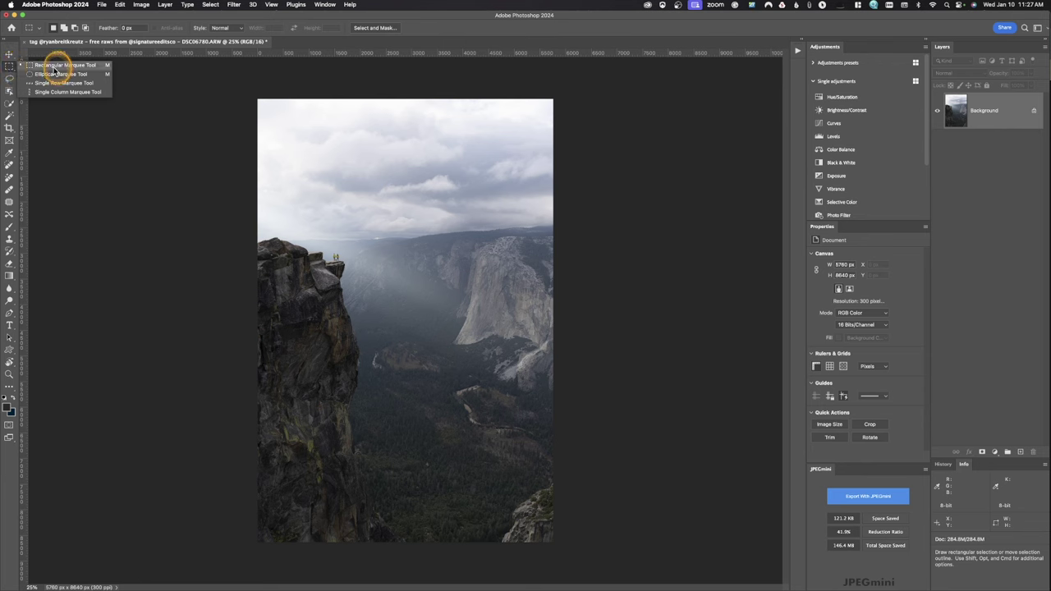
click(11, 72)
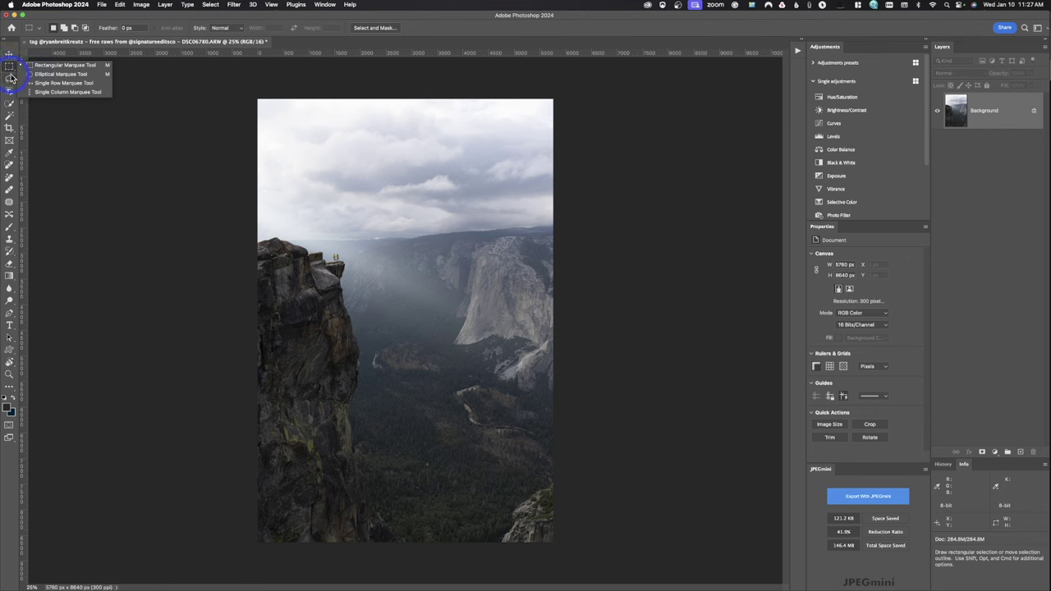
click(11, 79)
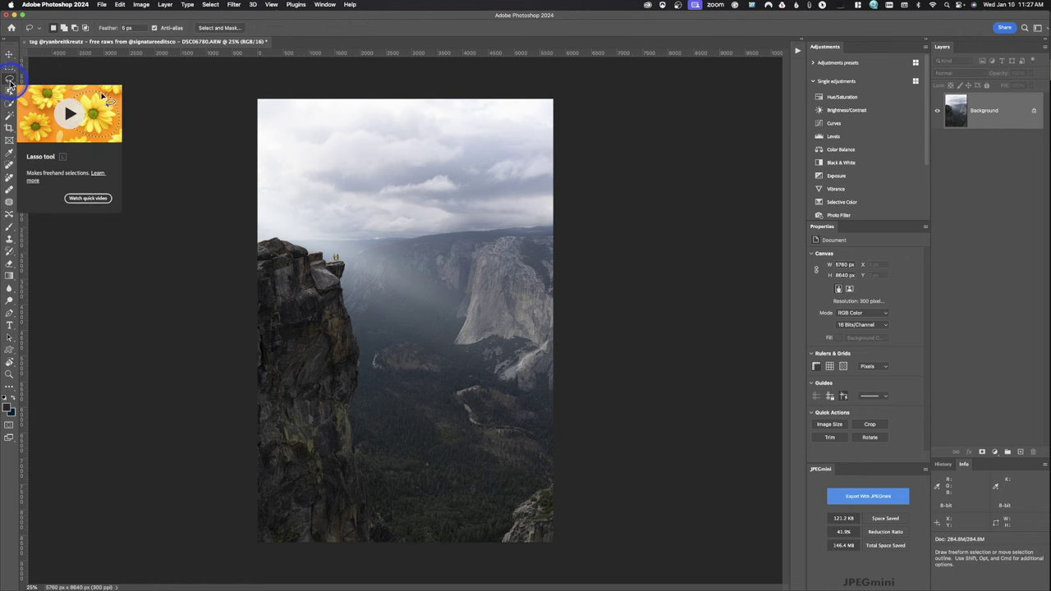
click(125, 28)
double_click(126, 28)
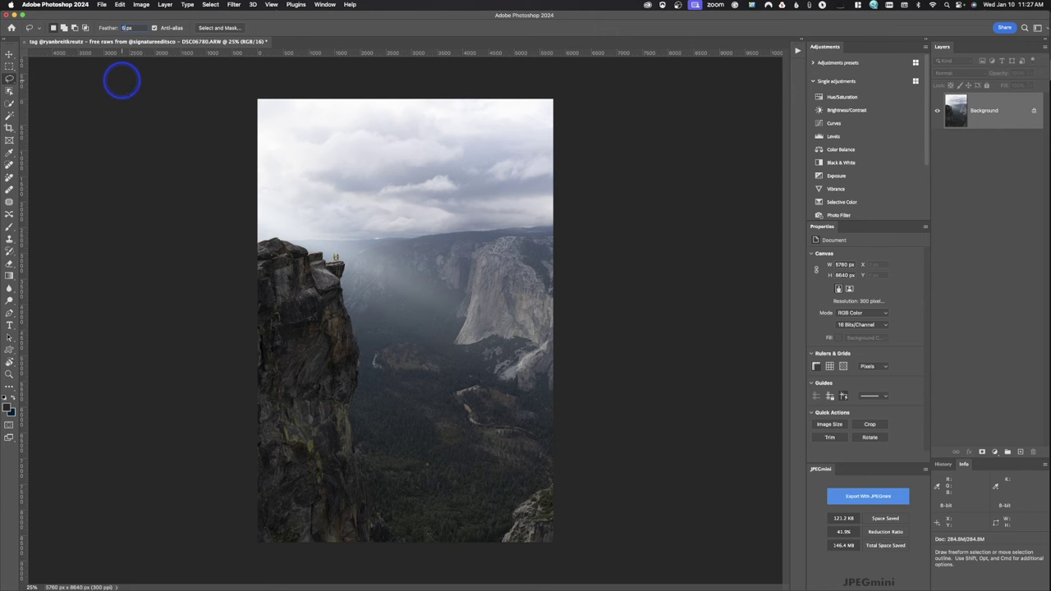
text(55)
key(Return)
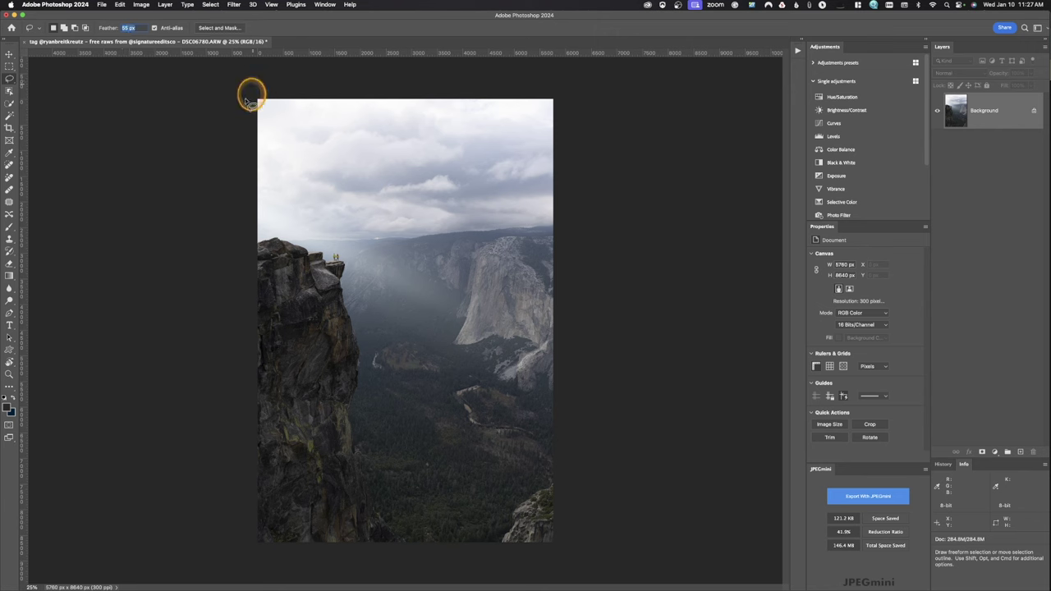
Step: Lasso the sky above the left cliff and brighten it with a masked Curves layer
mouse_move(233, 247)
mouse_down()
mouse_move(394, 245)
mouse_move(424, 169)
mouse_move(406, 87)
mouse_move(326, 59)
mouse_move(254, 60)
mouse_move(205, 113)
mouse_move(193, 193)
mouse_move(222, 240)
mouse_move(261, 244)
mouse_up()
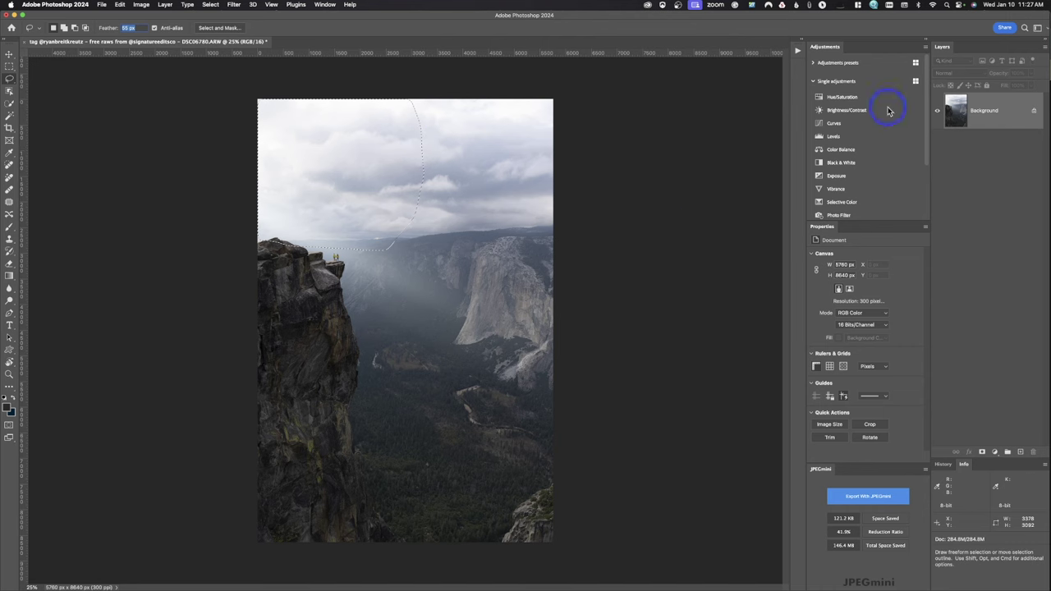
click(846, 123)
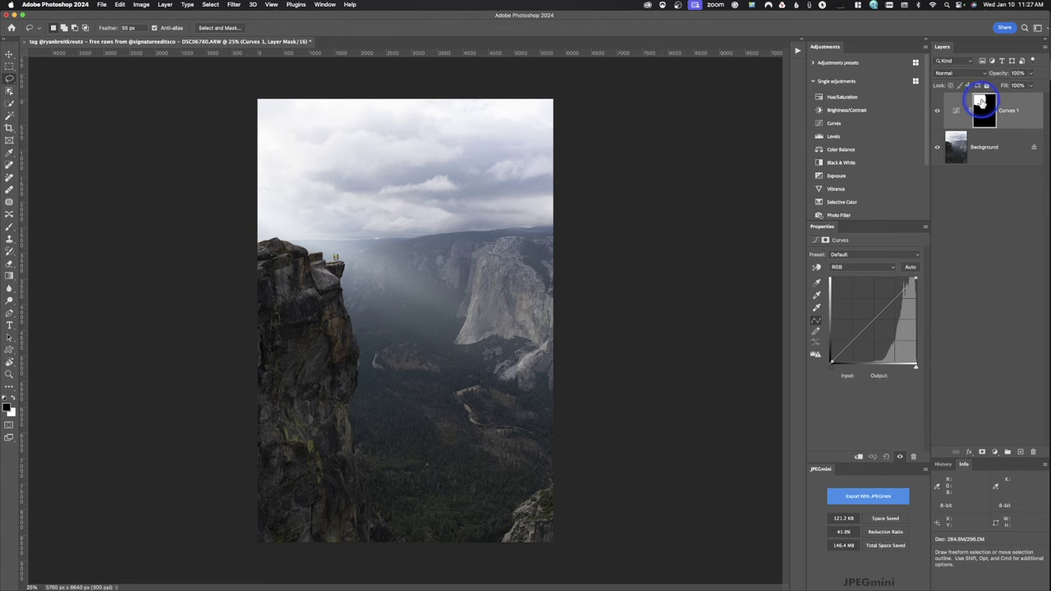
click(980, 104)
drag(980, 105, 957, 113)
drag(865, 322, 855, 310)
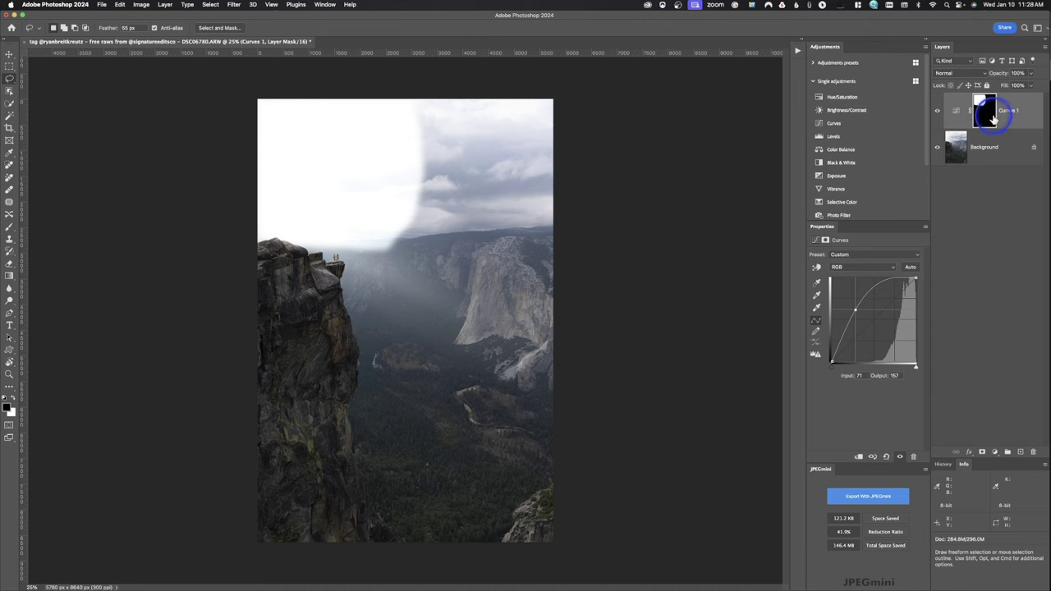
Step: View the Curves 1 mask alone, compare the adjustment on and off, then delete the layer
alt+click(989, 118)
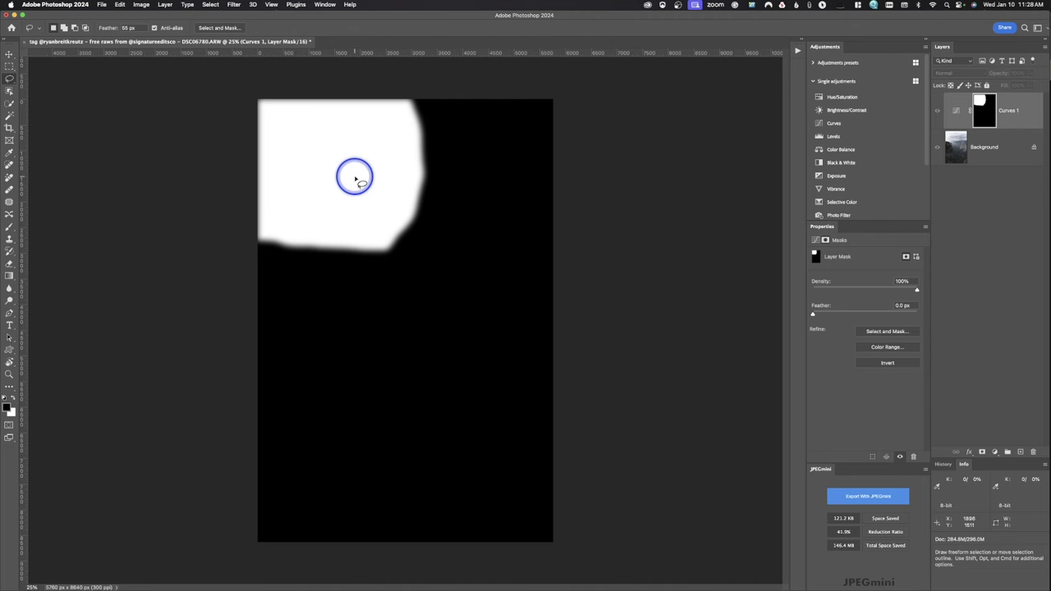
alt+click(989, 117)
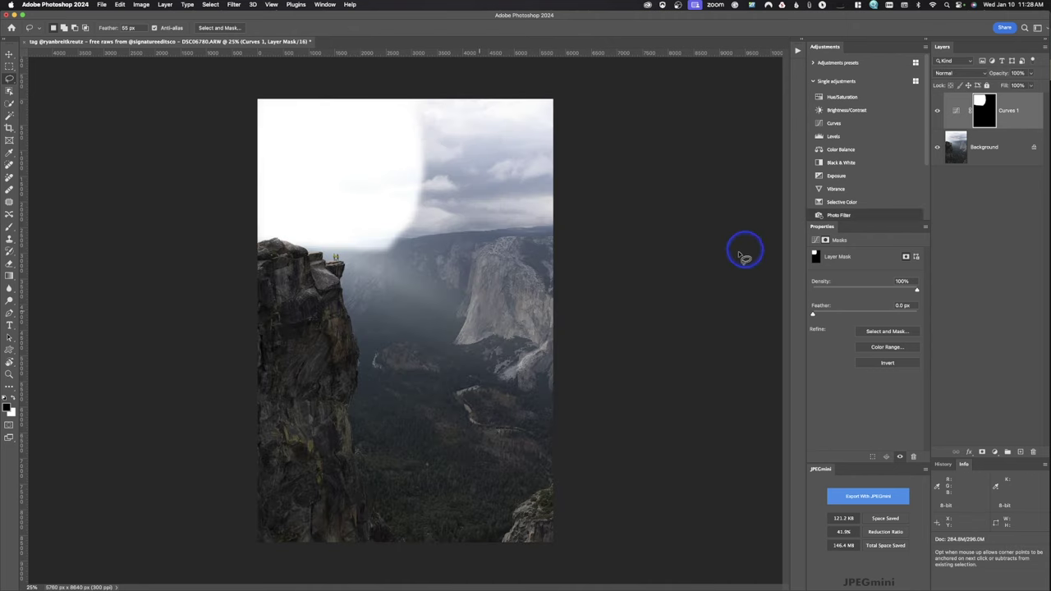
click(937, 114)
click(937, 114)
click(937, 114)
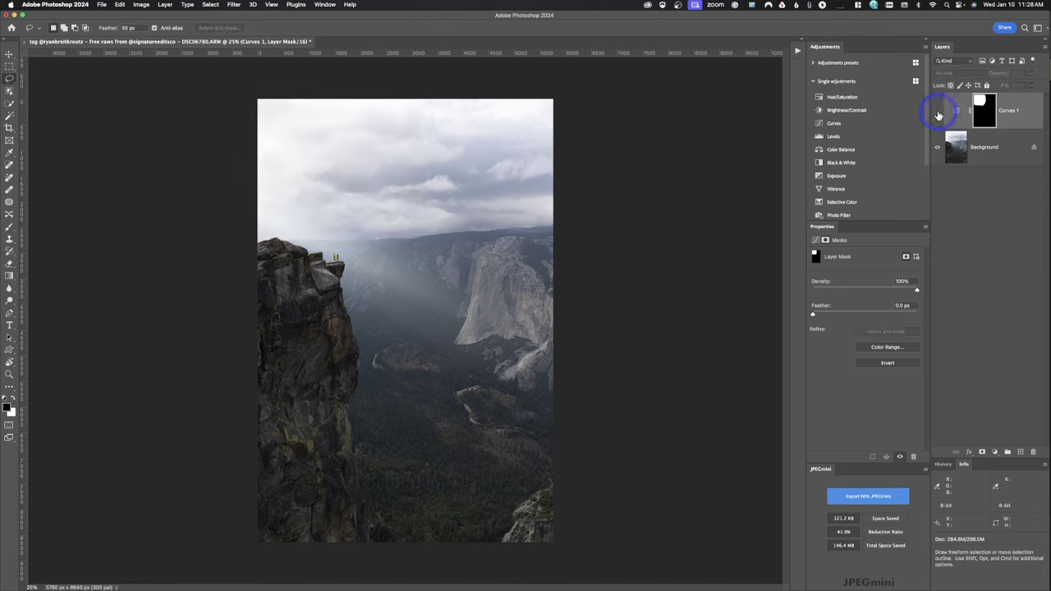
drag(948, 110, 1035, 450)
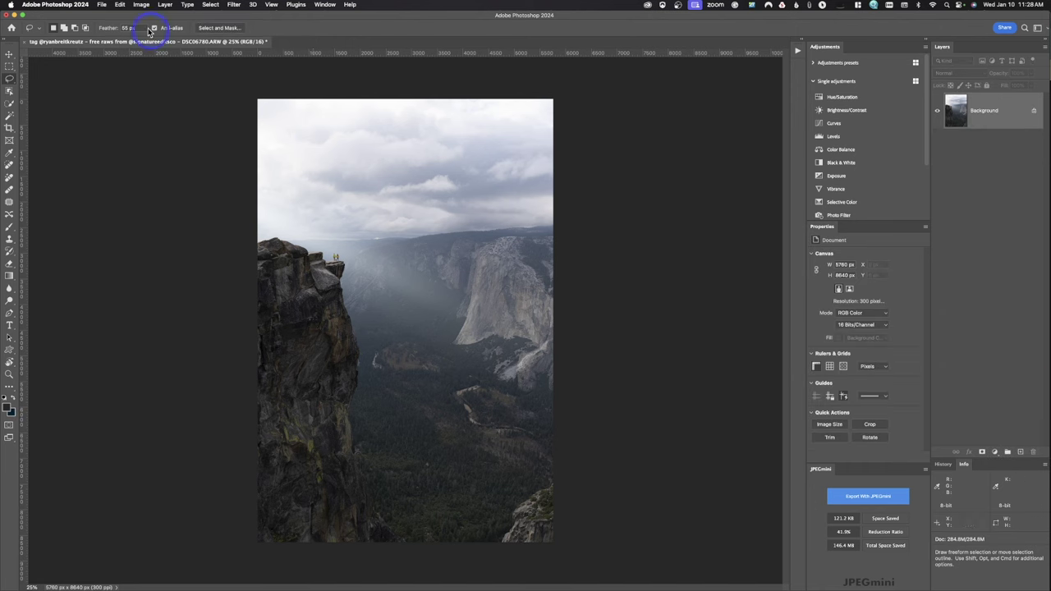
Step: Set Feather to 0 px and lasso the sky above the left cliff
double_click(121, 27)
text(0)
mouse_move(298, 127)
mouse_down()
mouse_move(304, 220)
mouse_move(291, 283)
mouse_move(310, 316)
mouse_move(342, 303)
mouse_move(386, 220)
mouse_move(364, 141)
mouse_move(326, 123)
mouse_move(291, 123)
mouse_up()
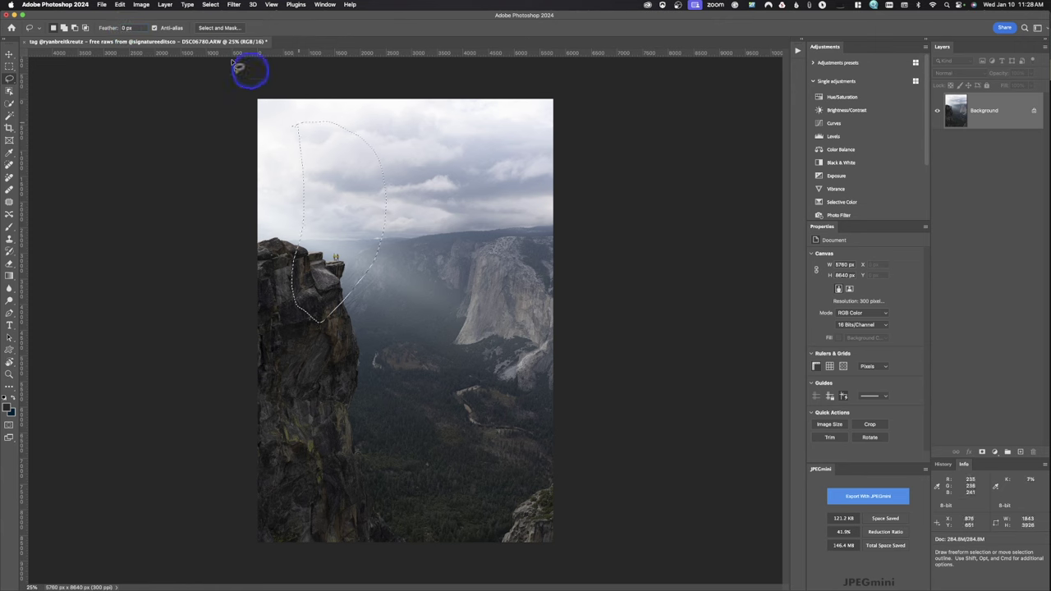
Step: With a 66 px feather, add the sky above the right granite face to the selection
click(122, 27)
click(118, 33)
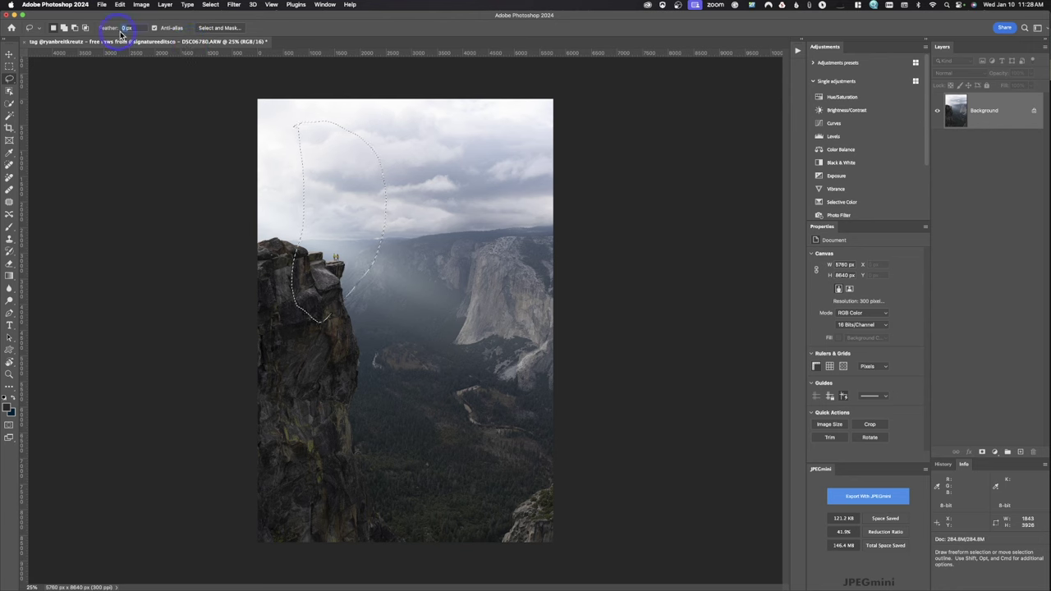
text(6)
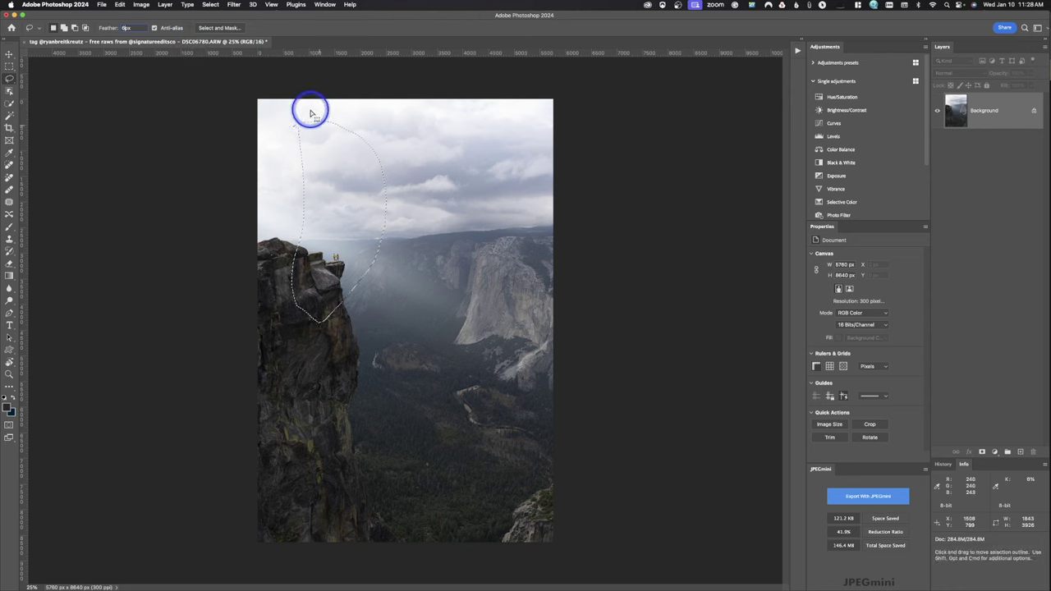
text(6)
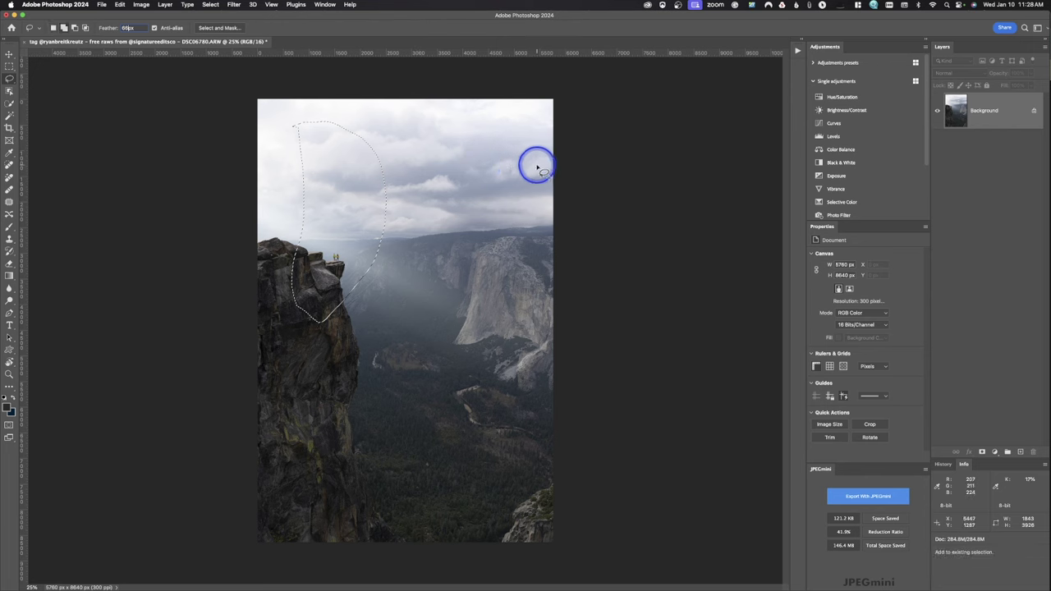
mouse_move(439, 130)
mouse_down()
mouse_move(436, 290)
mouse_move(475, 325)
mouse_move(516, 287)
mouse_move(523, 222)
mouse_move(509, 153)
mouse_move(437, 124)
mouse_up()
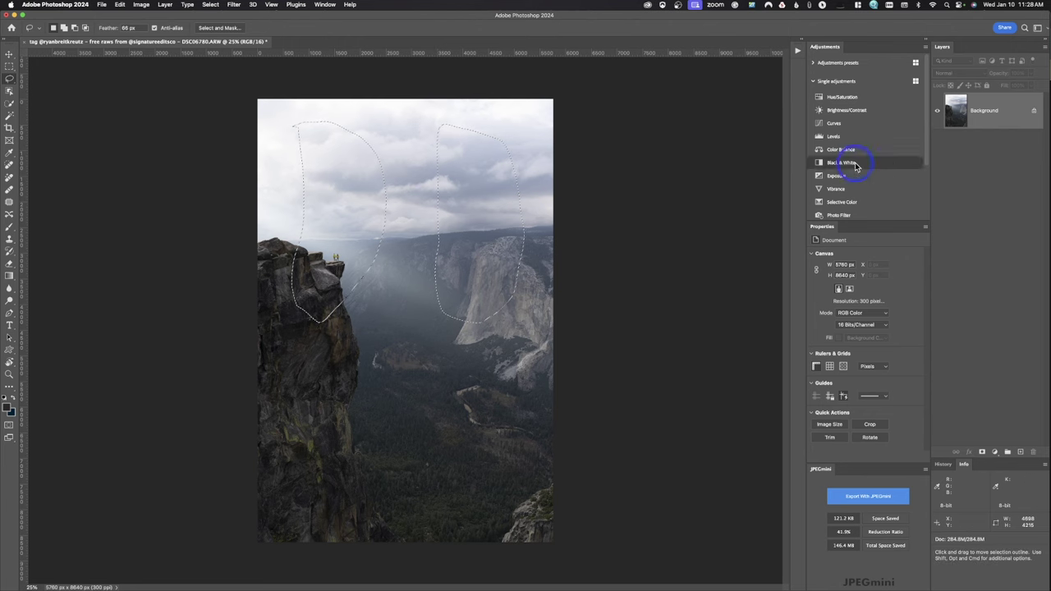
Step: Add a Curves layer masked to both lasso areas, lift its curve, then trash Curves 1
click(858, 123)
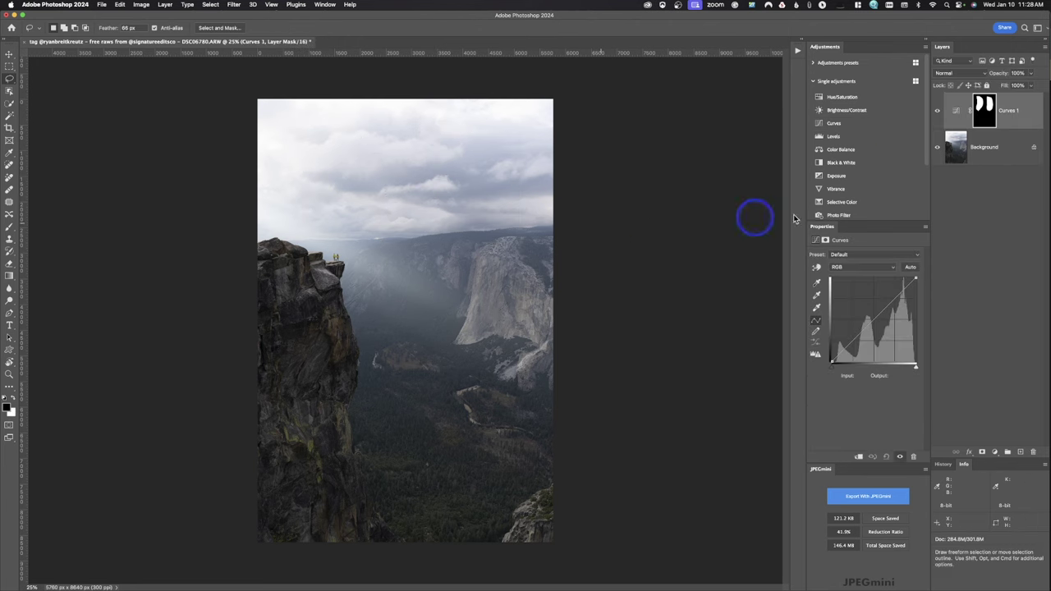
drag(876, 327, 855, 305)
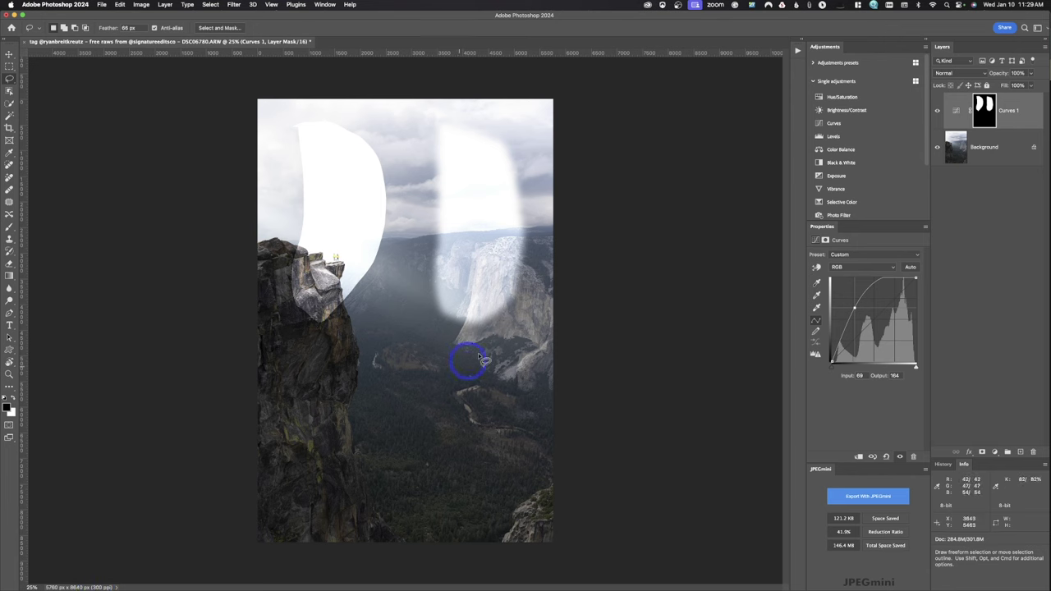
drag(953, 105, 1032, 451)
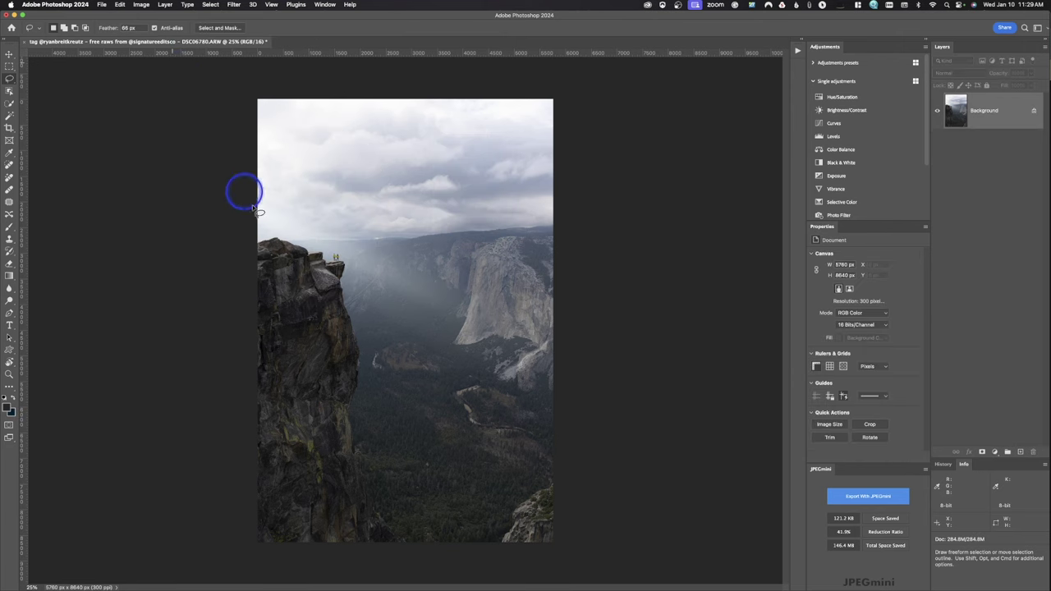
Step: Try lassoing the granite cliff, then the climbers' ledge with a 999 px feather
mouse_move(475, 238)
mouse_down()
mouse_move(453, 350)
mouse_move(527, 369)
mouse_move(593, 303)
mouse_move(557, 245)
mouse_up()
key(super+d)
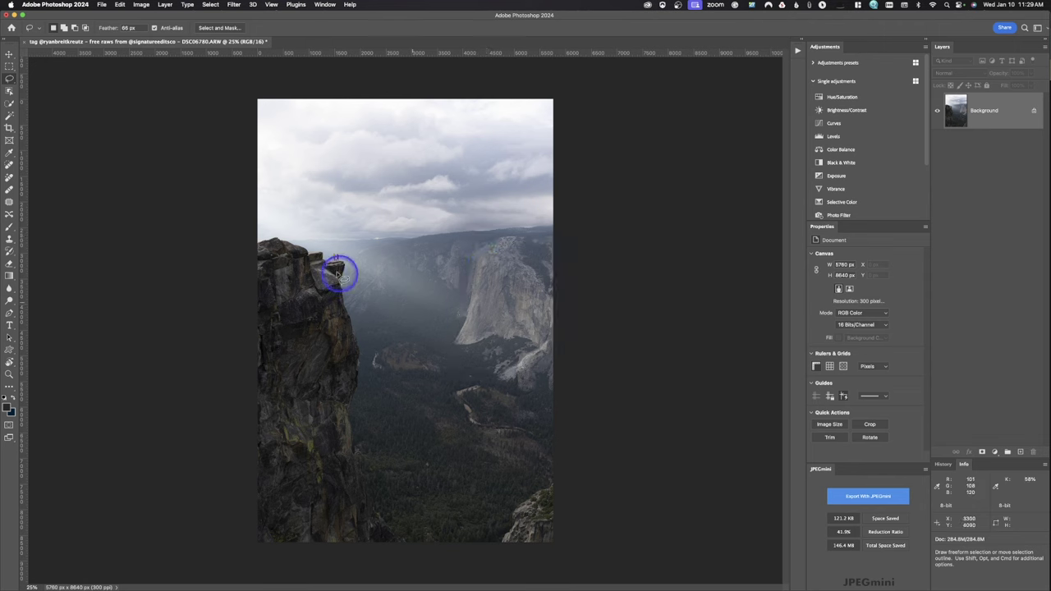
click(332, 256)
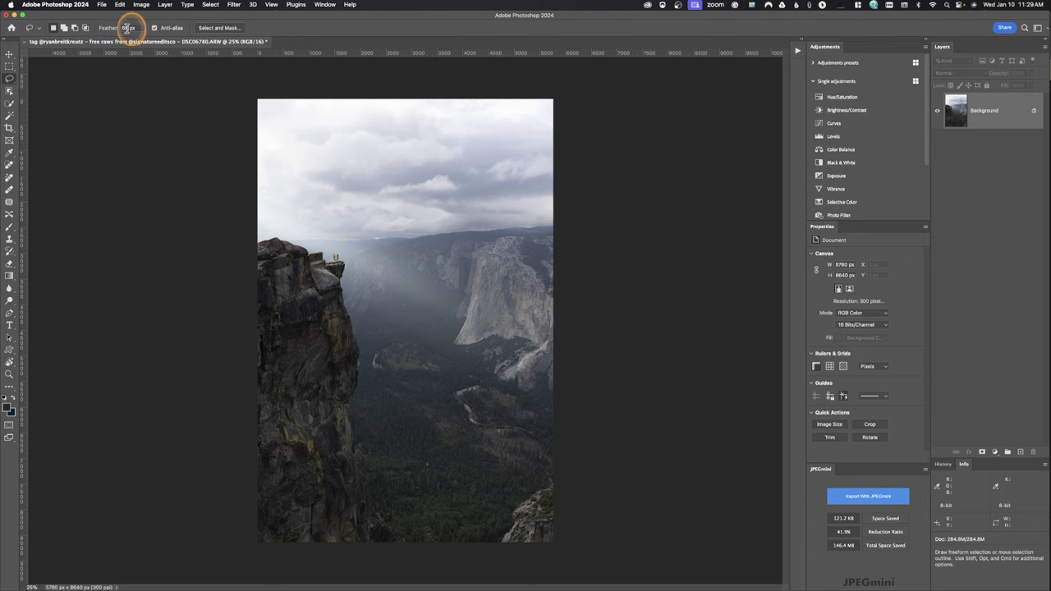
text(999)
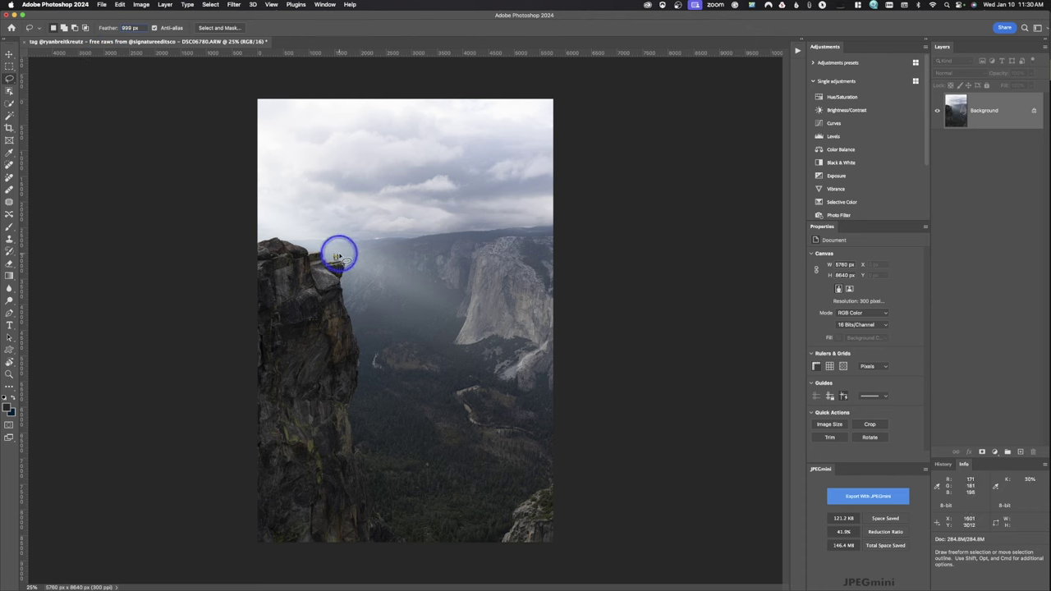
drag(339, 258, 366, 270)
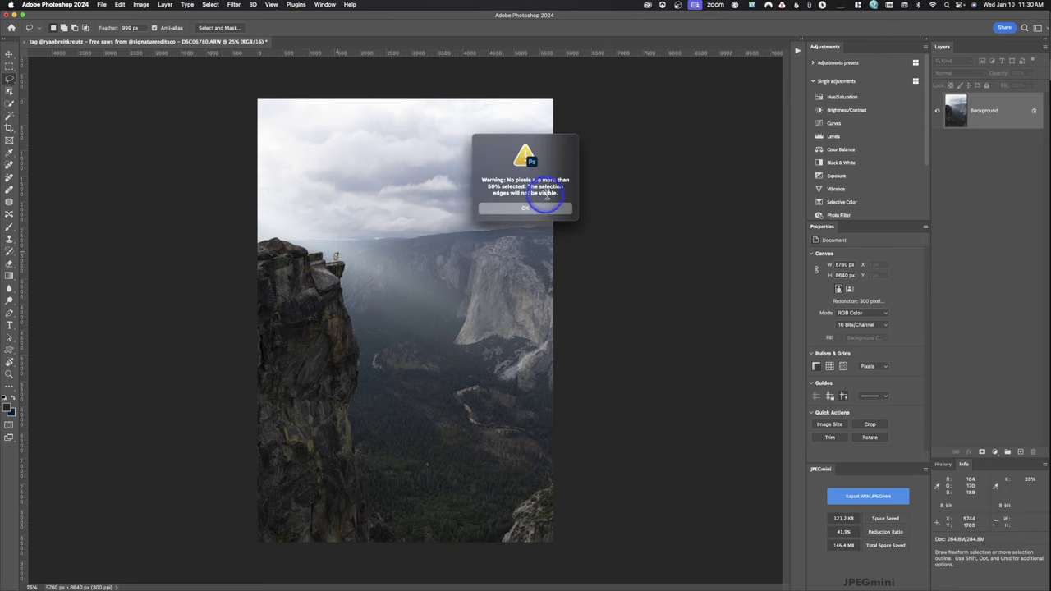
click(553, 210)
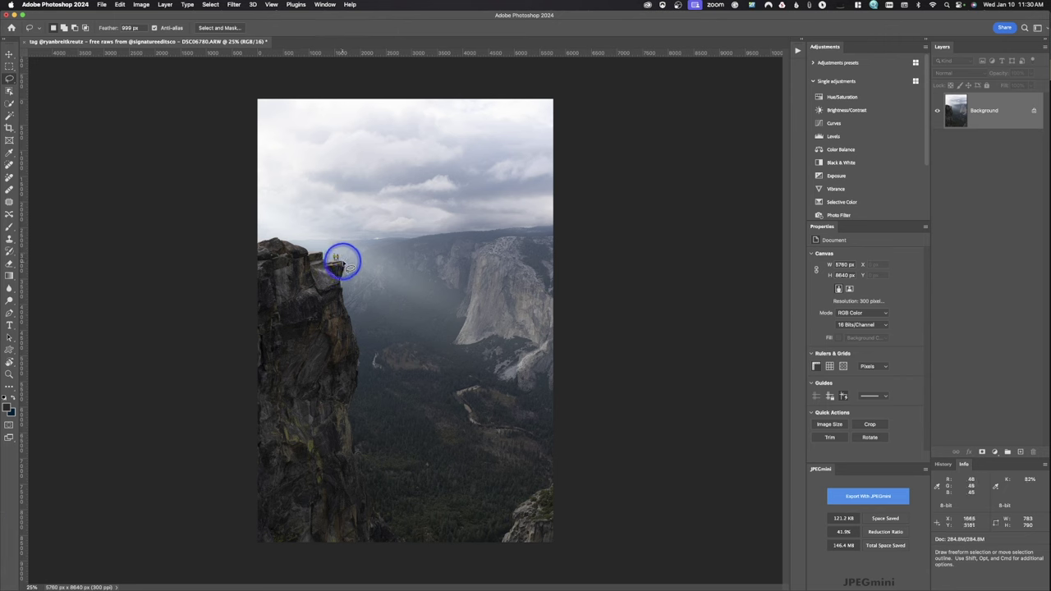
Step: Replace the Lasso Feather value with 12 px
click(131, 28)
text(80)
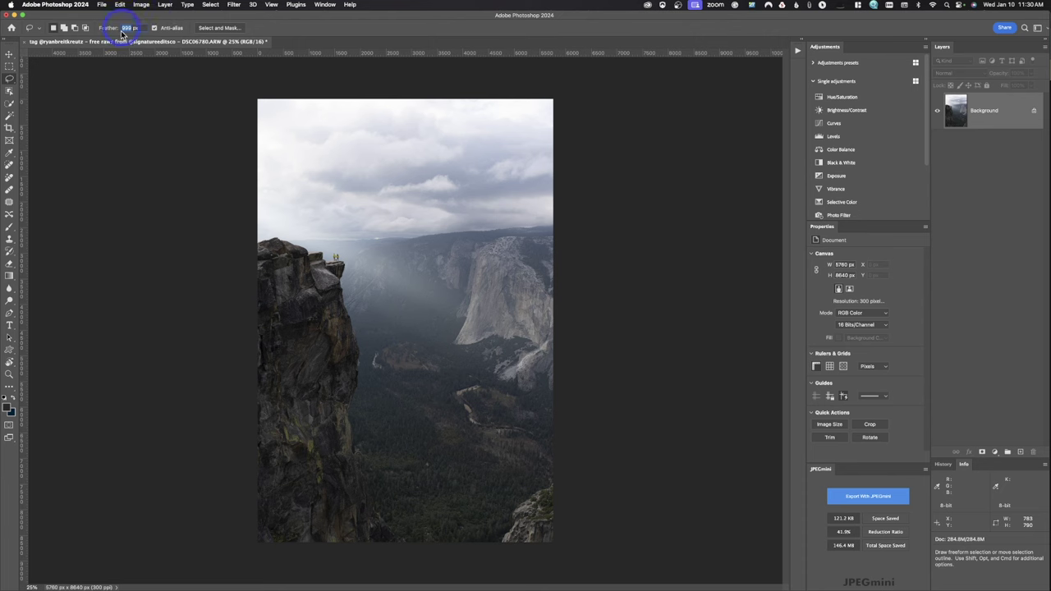
text(1)
key(Return)
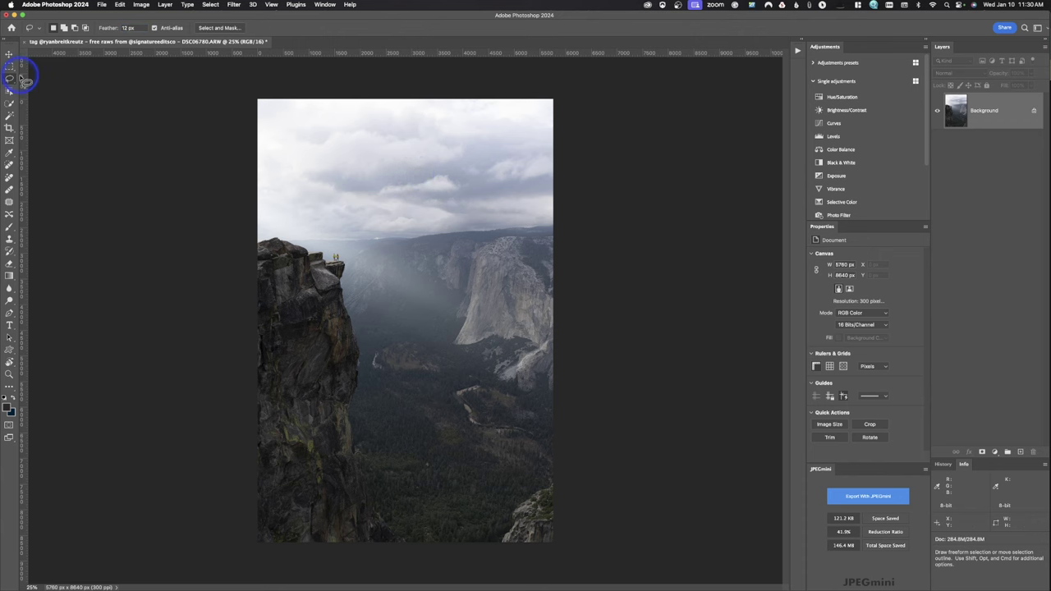
Step: Add a Levels layer at midtone 1.13, masked to a lasso around the cliff-top climbers, then hide it
mouse_move(369, 244)
mouse_down()
mouse_move(305, 245)
mouse_move(422, 348)
mouse_move(368, 228)
mouse_up()
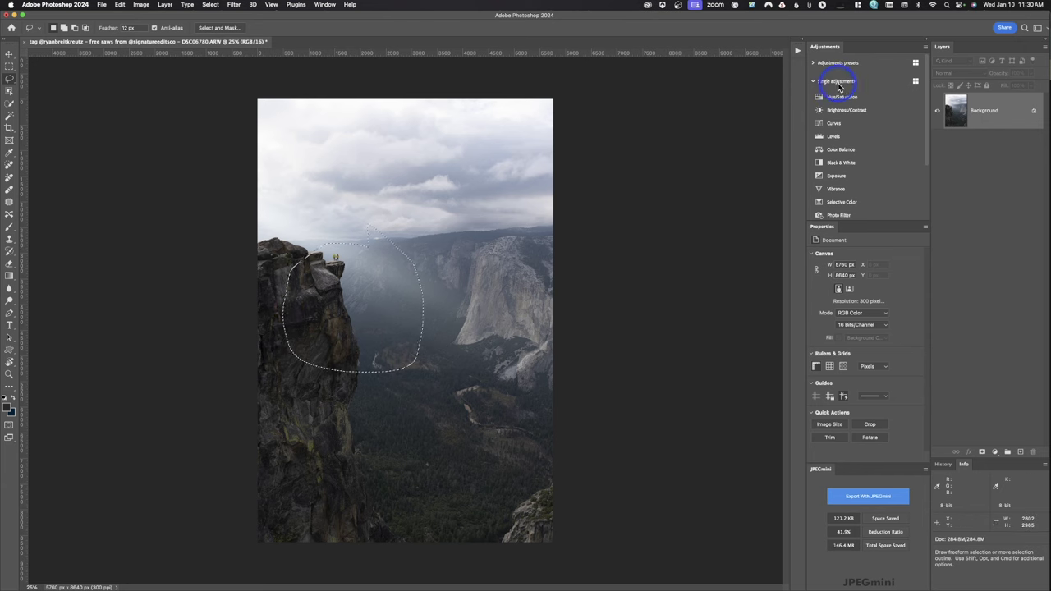
click(849, 136)
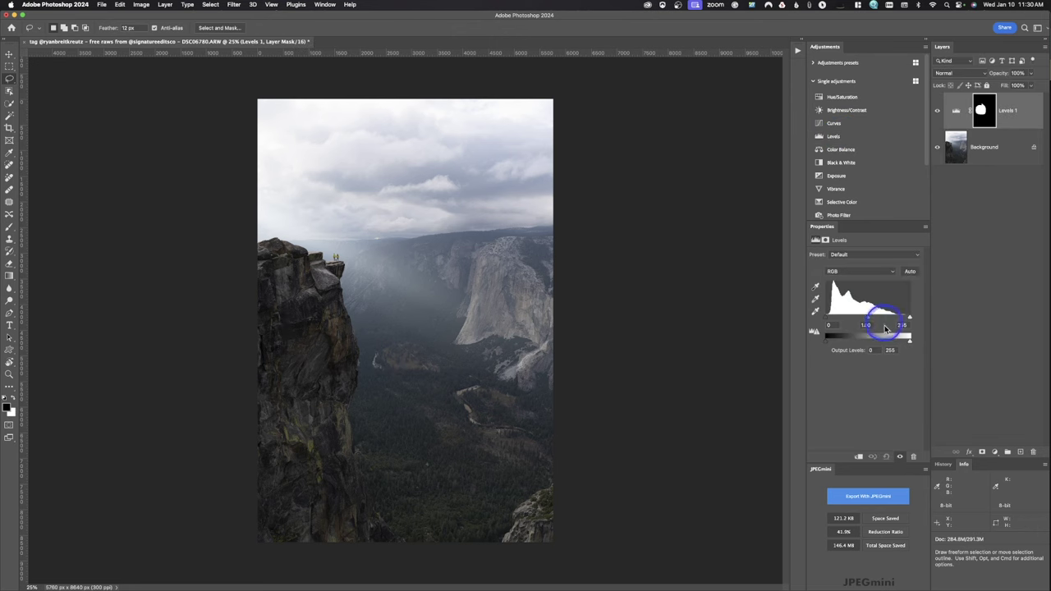
drag(867, 321, 864, 317)
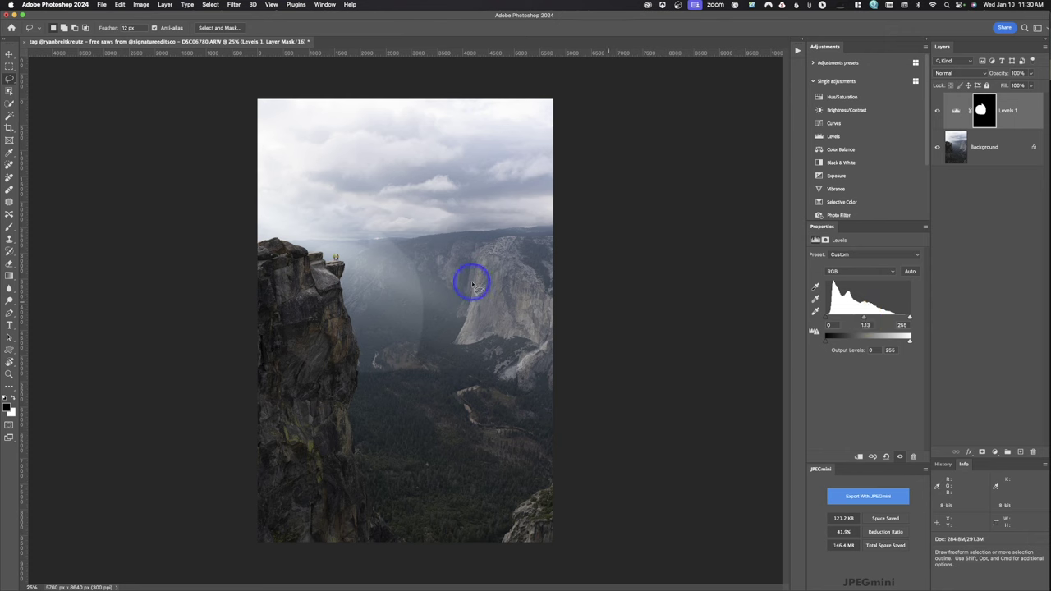
click(936, 112)
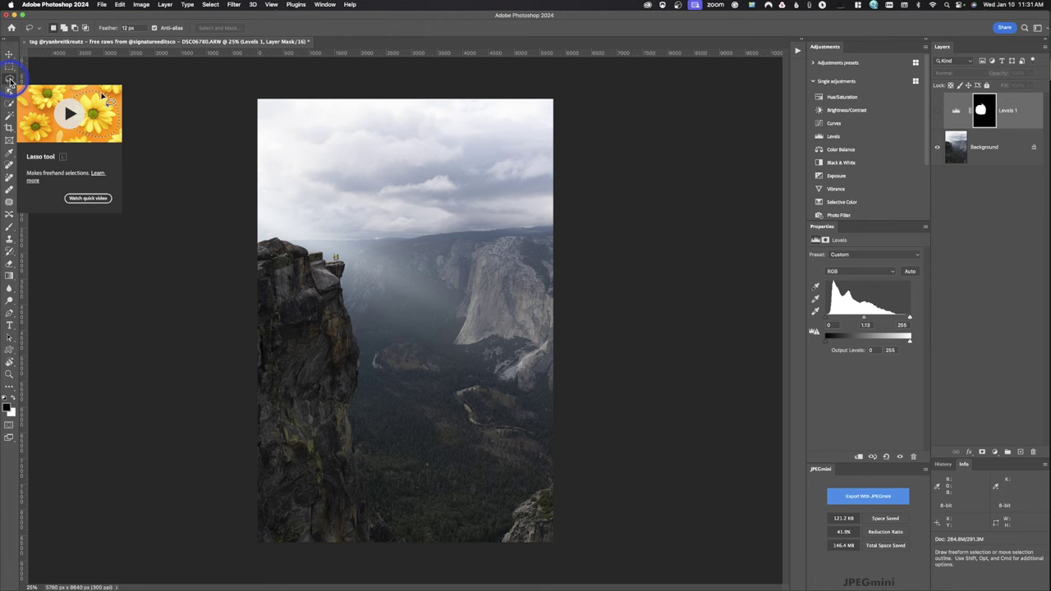
Step: Draw a Polygonal Lasso outline across the sky, valley and cliff, then deselect it
drag(14, 85, 33, 88)
click(323, 171)
click(517, 175)
click(524, 320)
click(460, 332)
click(291, 343)
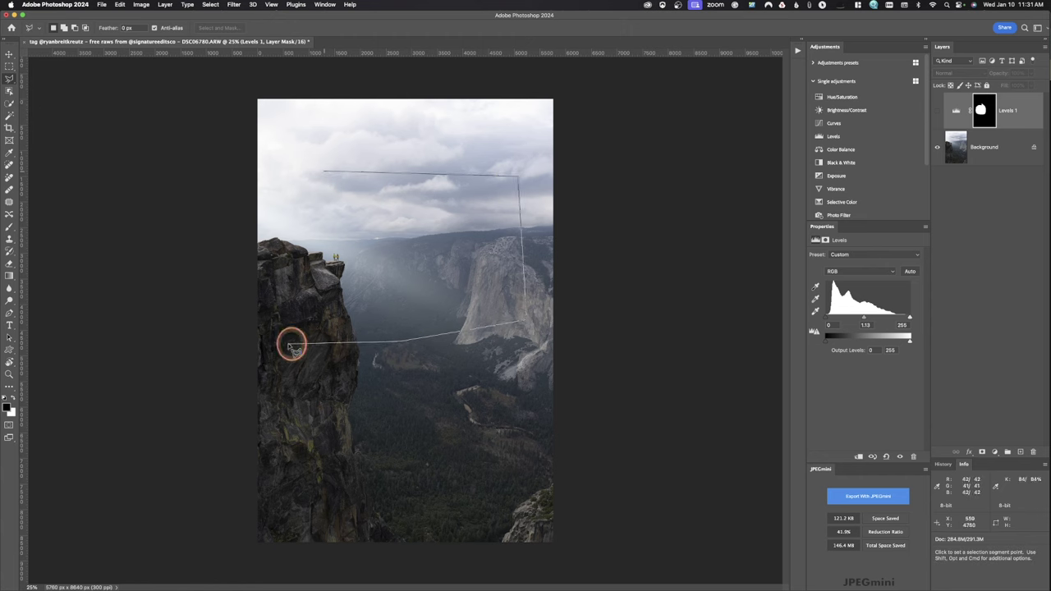
click(294, 292)
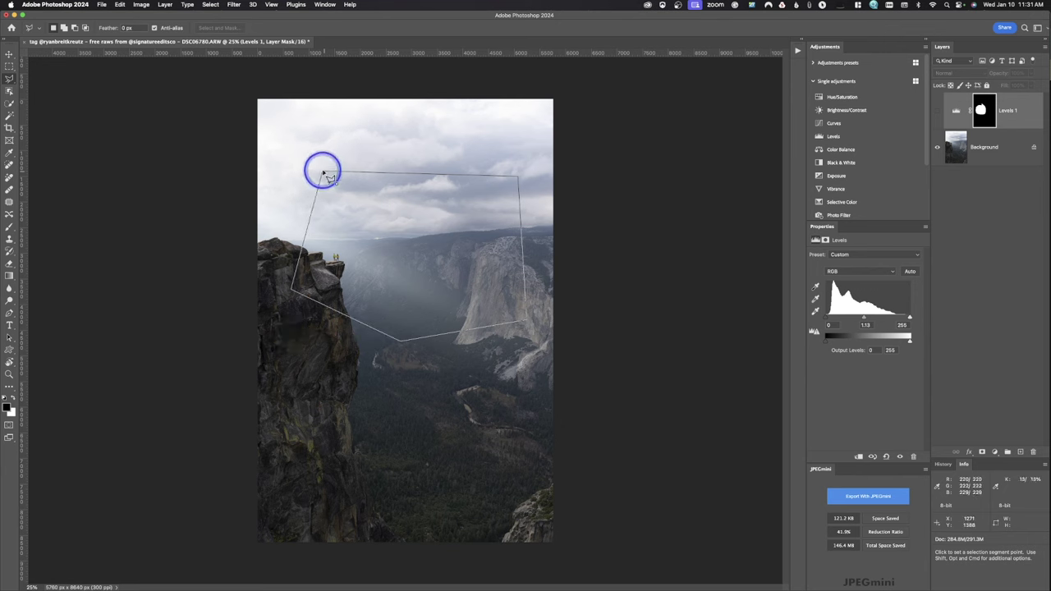
key(Return)
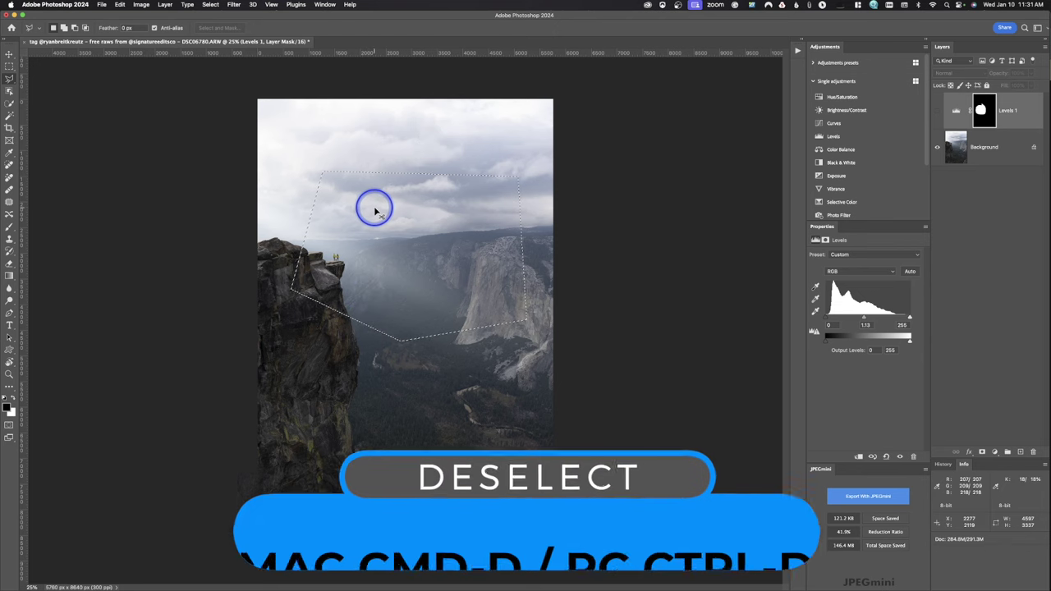
key(super+d)
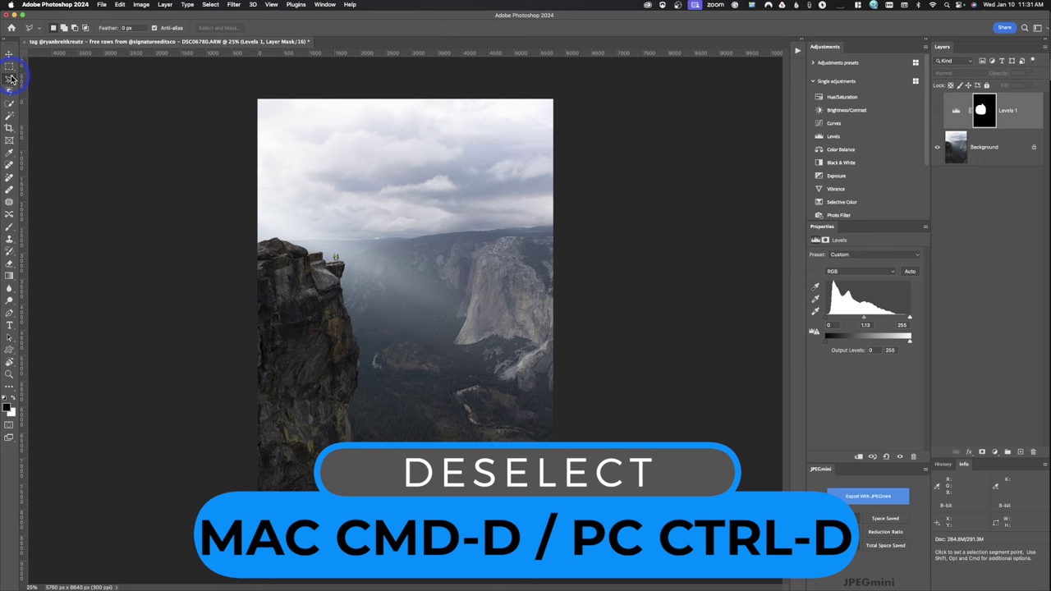
Step: Trace the cliff edge with the Magnetic Lasso, then cancel the unfinished outline
drag(10, 80, 46, 95)
mouse_move(282, 238)
mouse_down()
mouse_move(336, 244)
mouse_move(352, 262)
mouse_move(345, 286)
mouse_move(368, 368)
mouse_move(457, 436)
mouse_up()
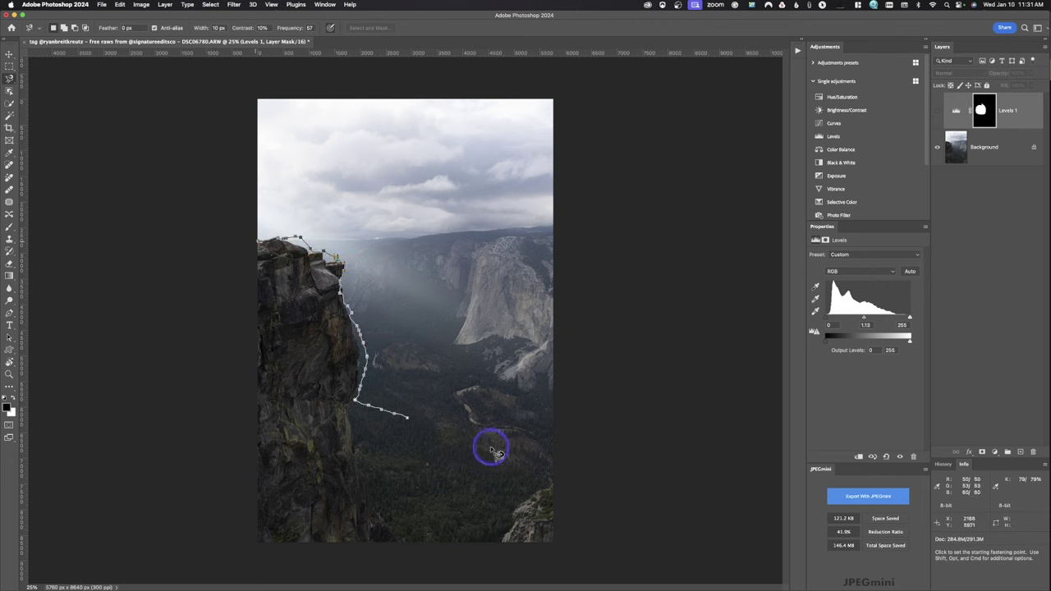
mouse_move(318, 389)
mouse_down()
mouse_move(235, 230)
mouse_move(249, 241)
mouse_move(154, 310)
mouse_up()
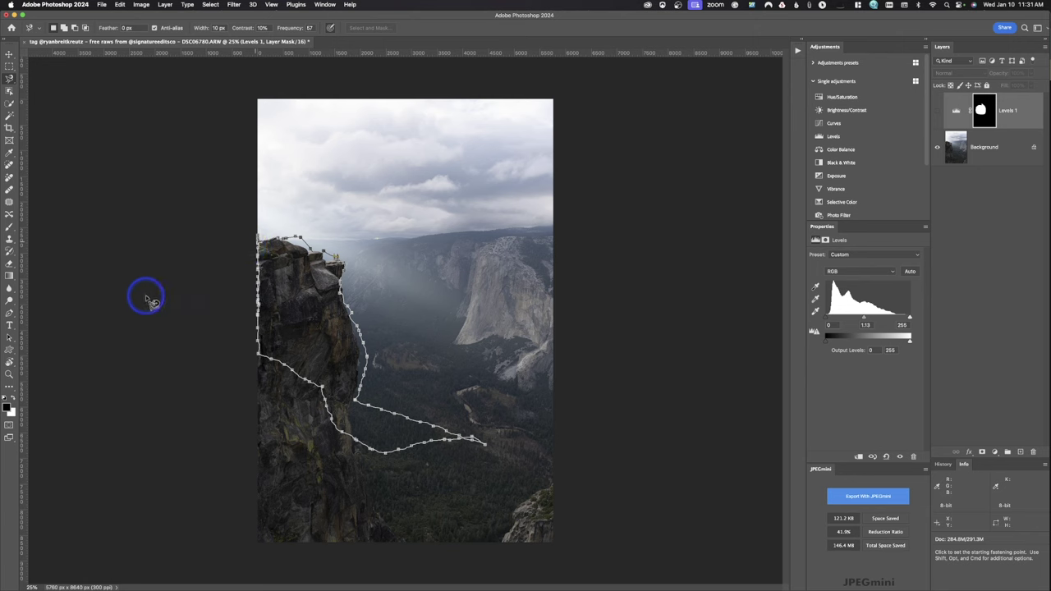
key(Escape)
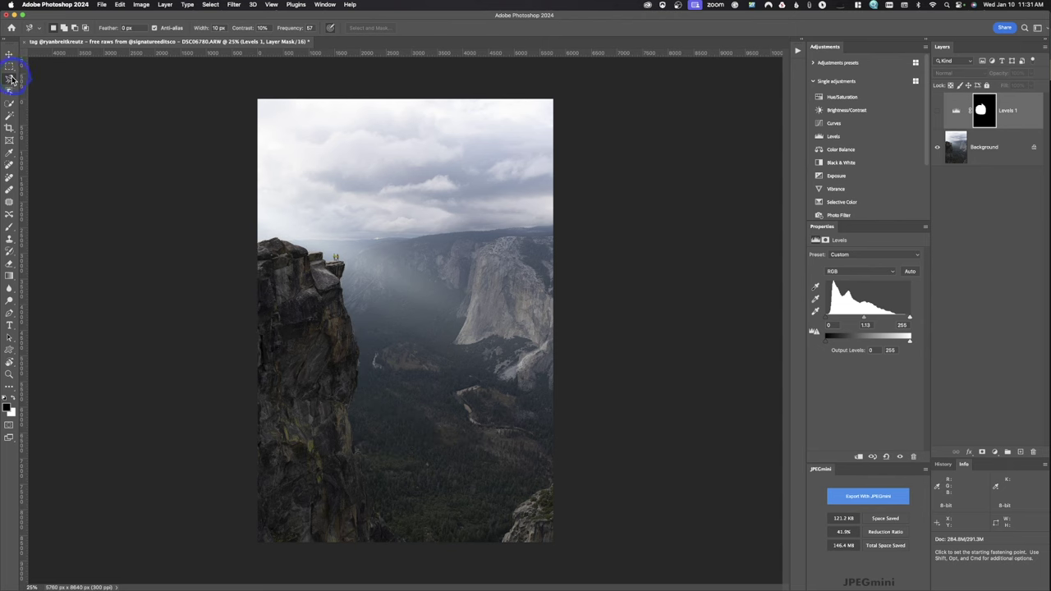
Step: Lasso around the cliff-top climbers and Shift-add the upper cliff face to the selection
click(14, 78)
click(47, 77)
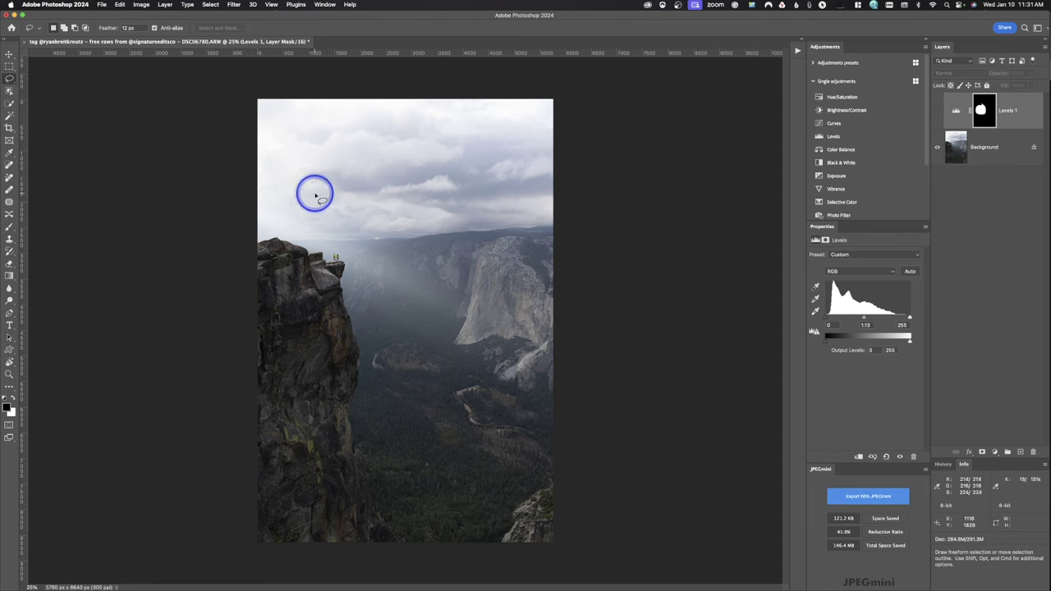
mouse_move(346, 174)
mouse_down()
mouse_move(303, 261)
mouse_move(329, 329)
mouse_move(400, 258)
mouse_move(346, 175)
mouse_up()
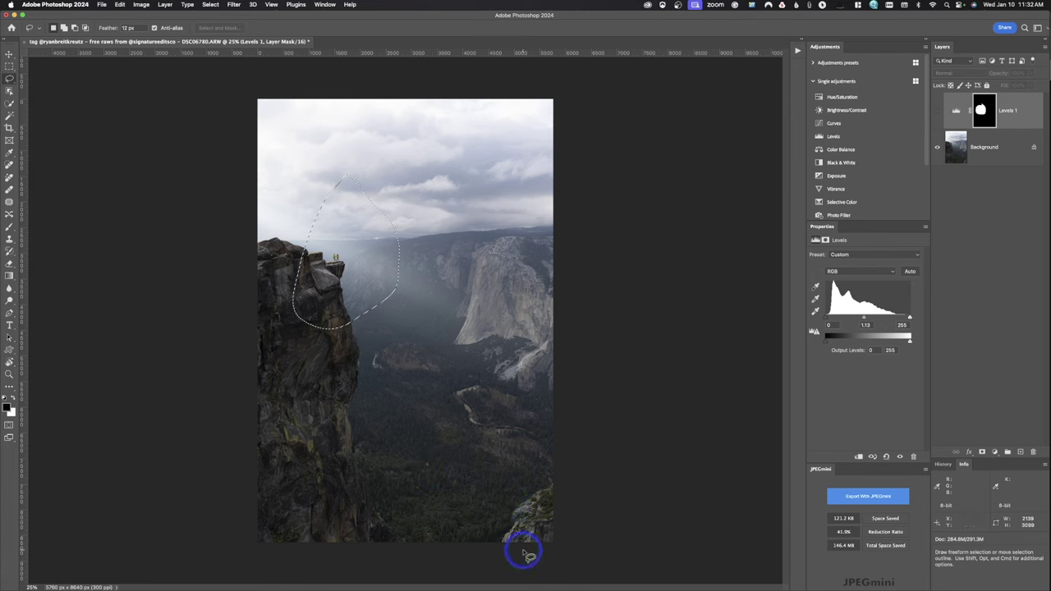
key(shift)
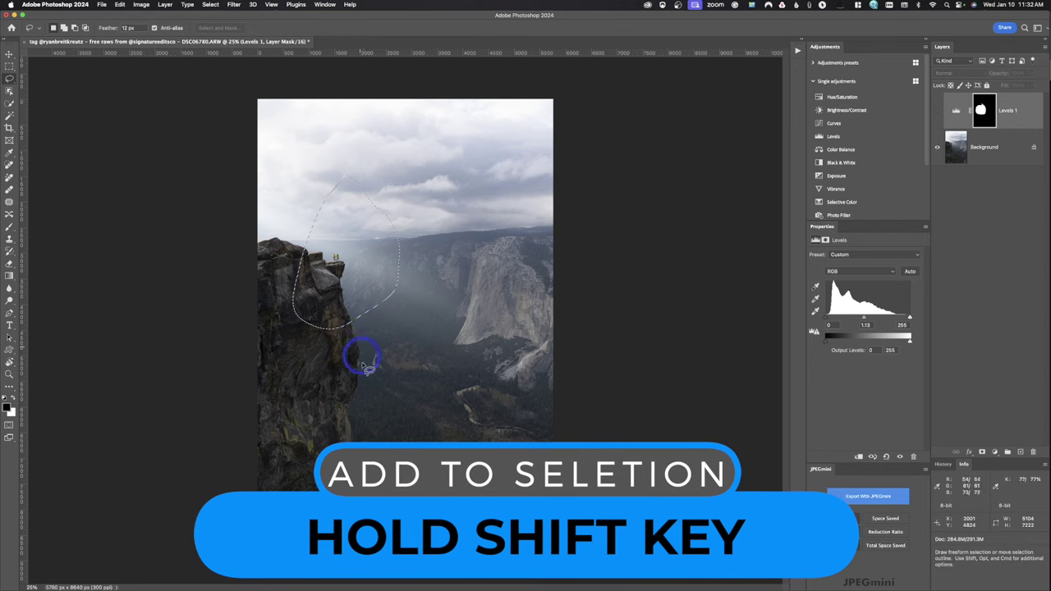
mouse_move(362, 350)
mouse_down()
mouse_move(336, 408)
mouse_move(300, 395)
mouse_move(278, 365)
mouse_move(281, 310)
mouse_up()
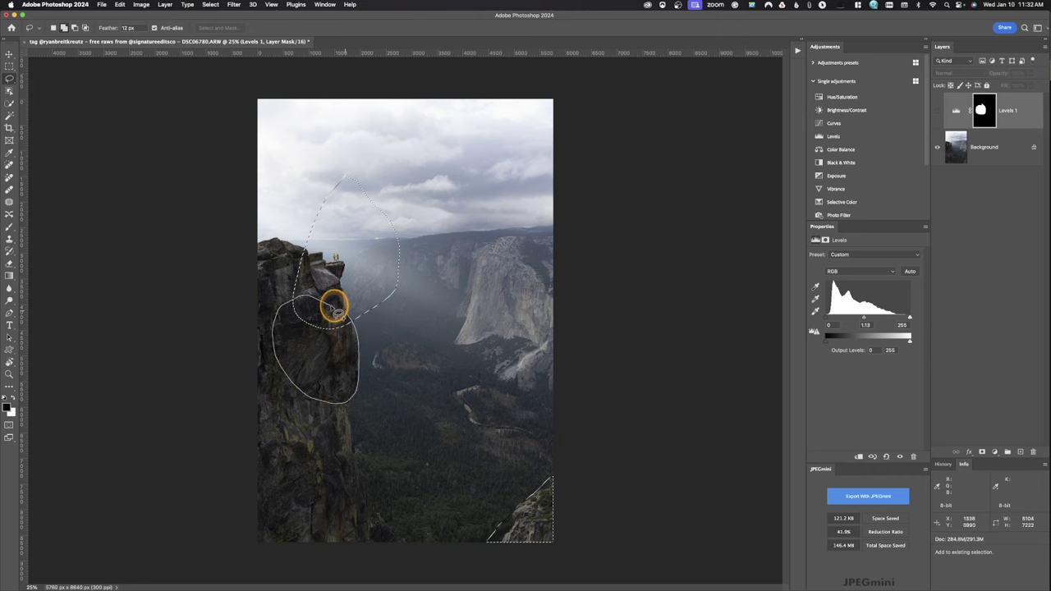
drag(351, 312, 340, 312)
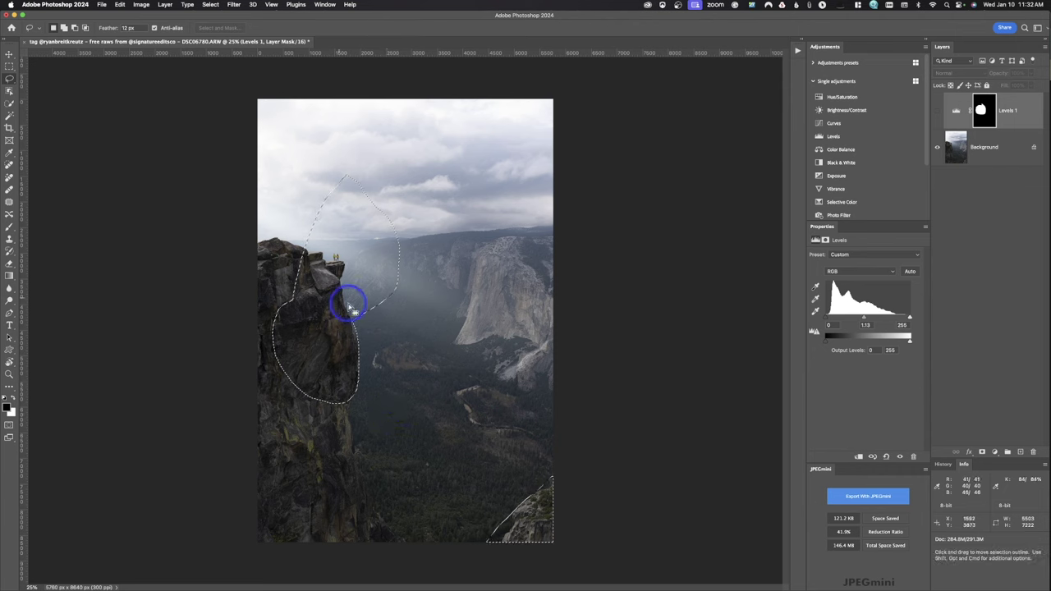
Step: Option-subtract the cliff face and add a Levels adjustment masked to the remaining selection
key(shift)
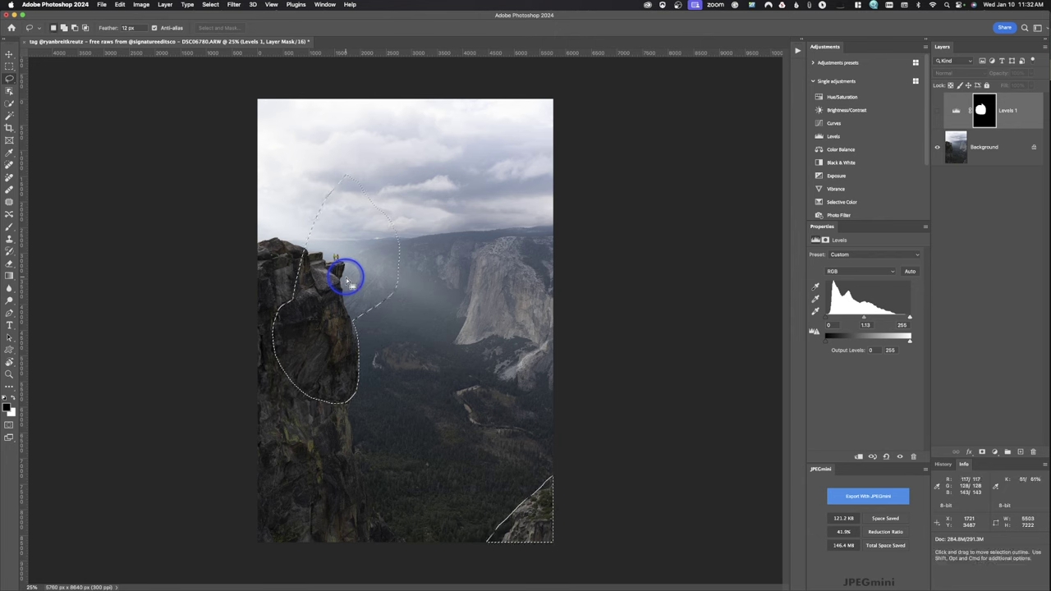
key(alt)
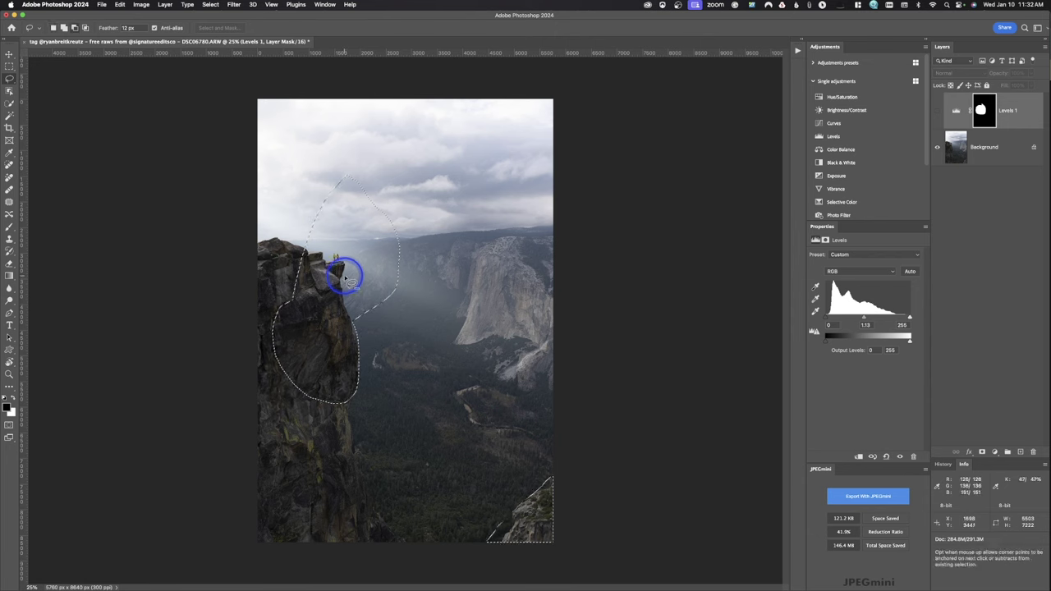
mouse_move(394, 340)
mouse_down()
mouse_move(288, 297)
mouse_move(253, 339)
mouse_move(266, 398)
mouse_move(328, 454)
mouse_move(381, 442)
mouse_move(407, 400)
mouse_move(395, 338)
mouse_up()
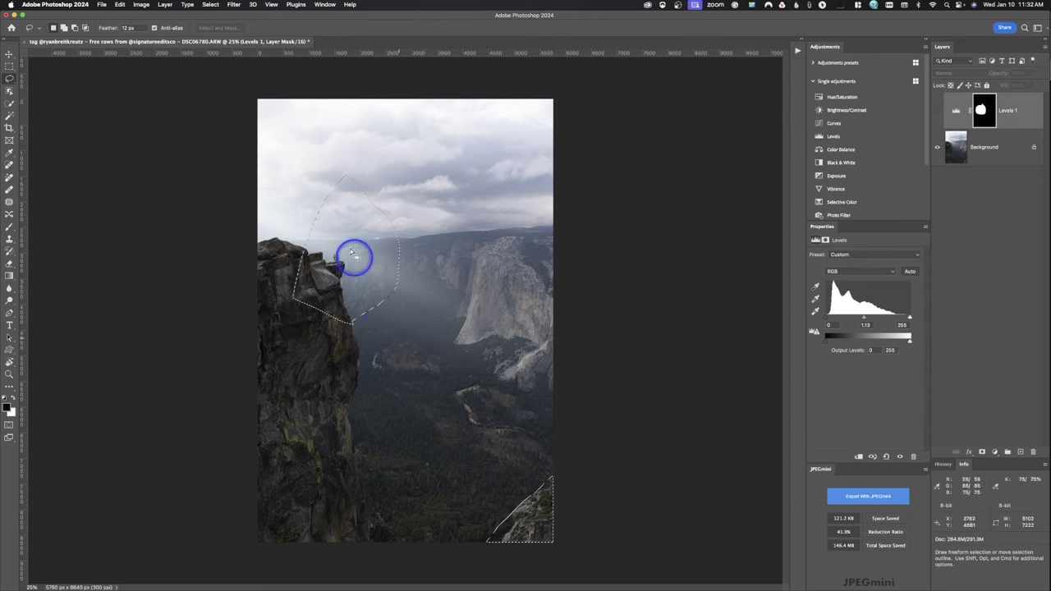
click(848, 136)
Step: Lift the Levels 2 midtone gamma to about 1.16 and target its layer mask
drag(865, 317, 865, 322)
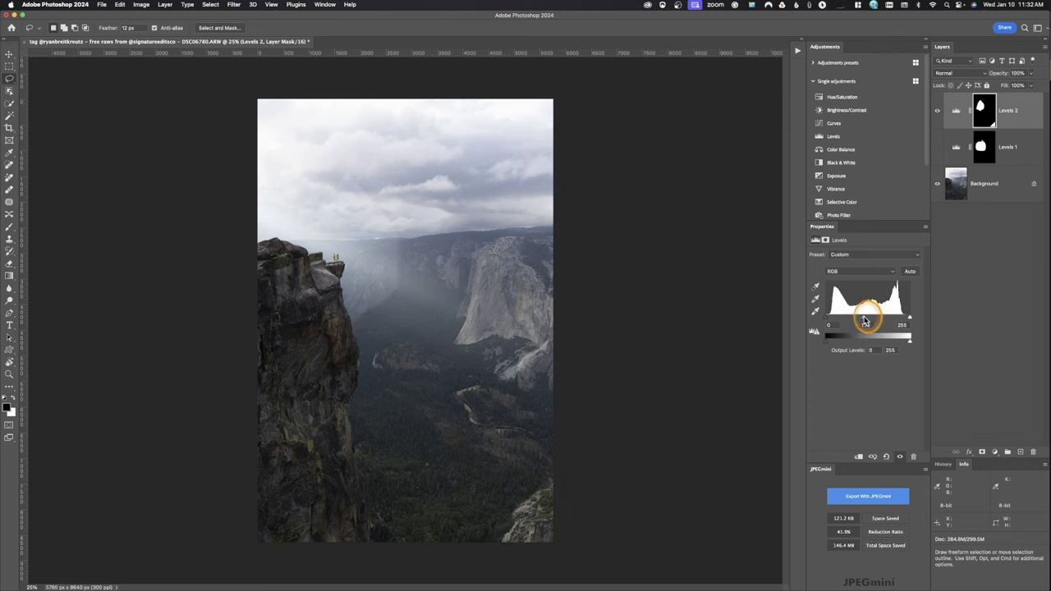
drag(864, 320, 865, 320)
click(976, 108)
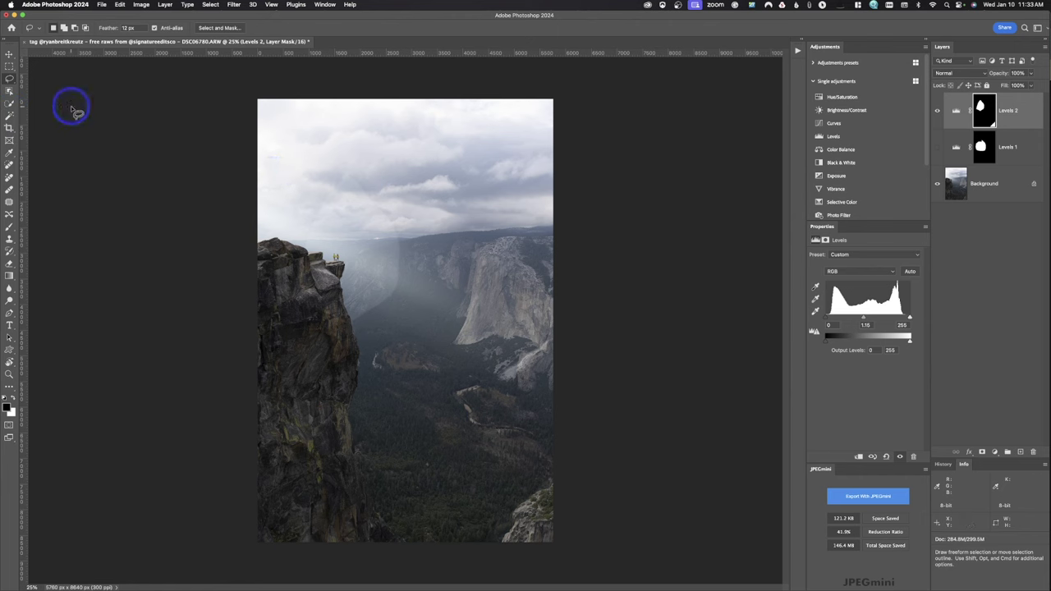
Step: Magic Wand-select the upper-left sky, then go to the Edit menu for colour settings
click(10, 115)
click(306, 167)
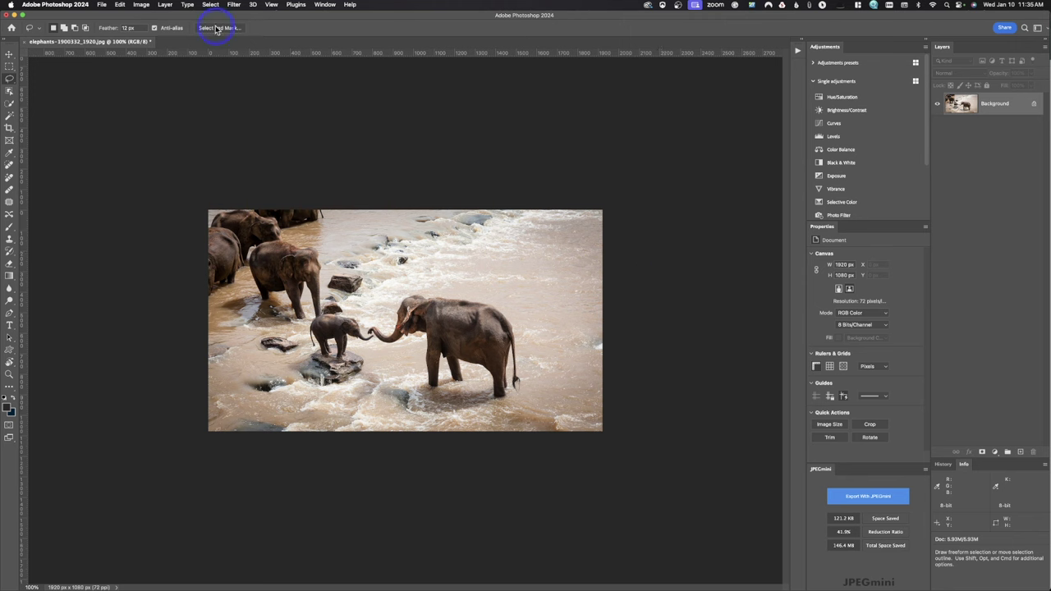
click(120, 5)
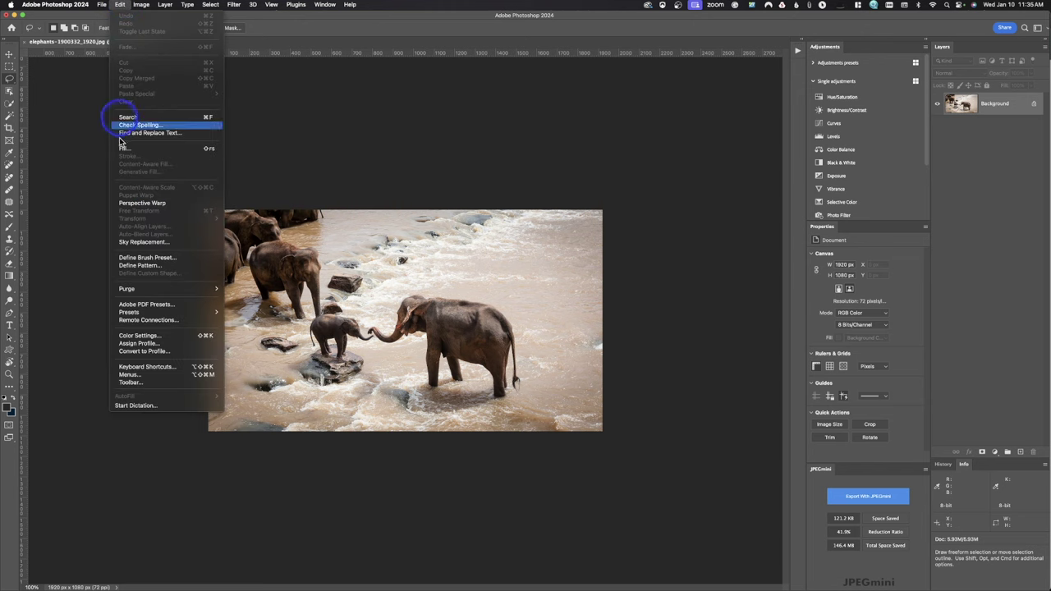
Step: Accept the Color Settings with OK, then bring up the Open dialog with Cmd-O
click(149, 334)
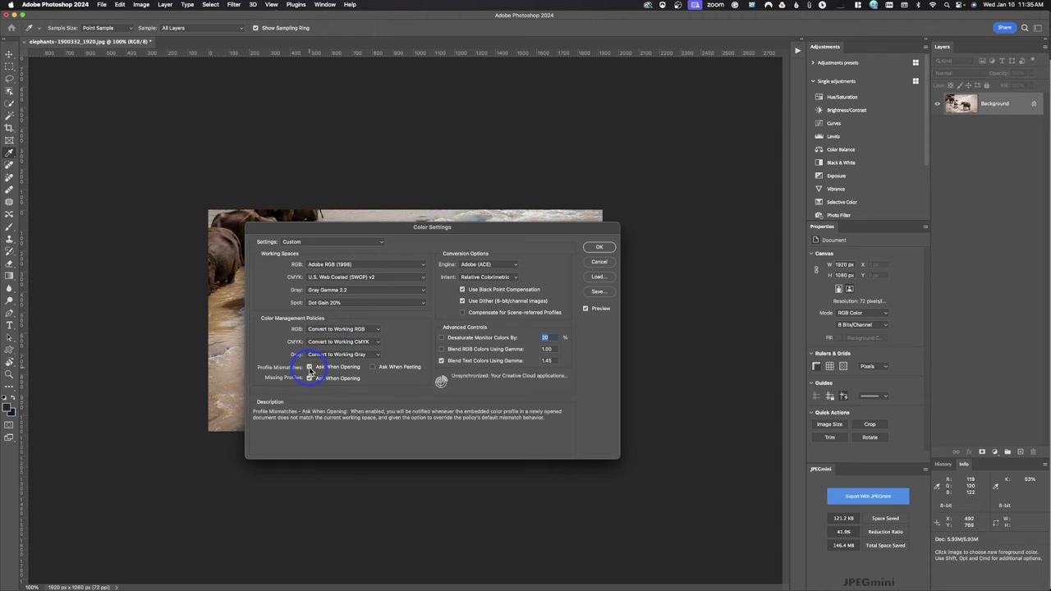
click(600, 246)
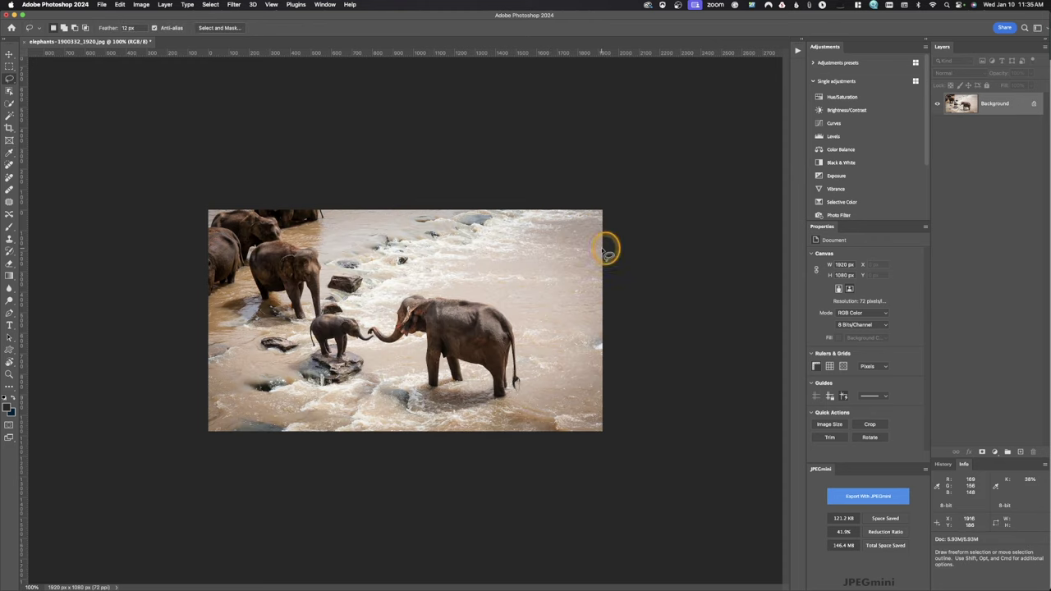
key(super+o)
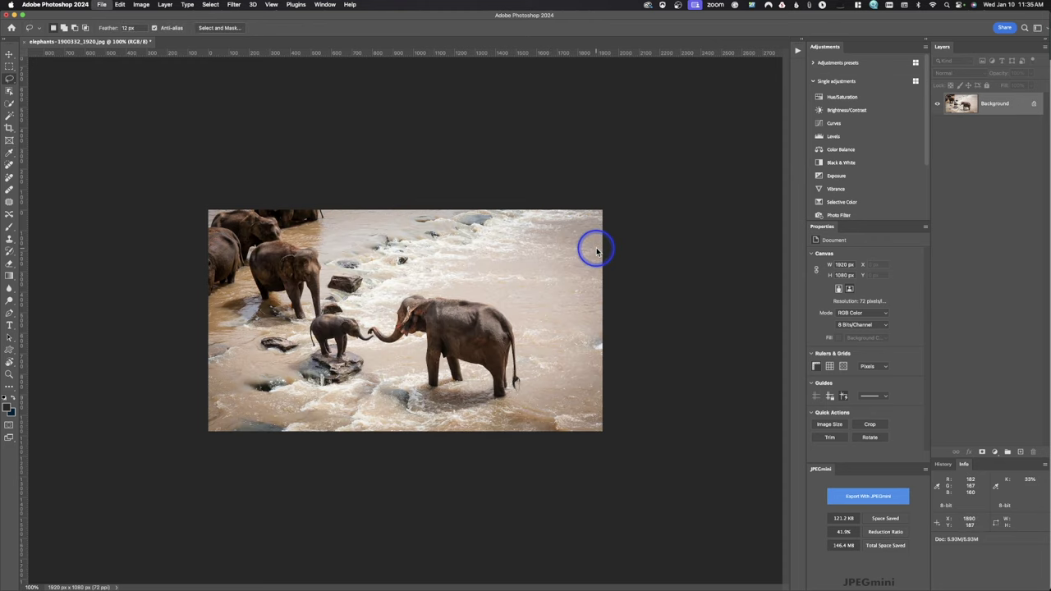
Step: Open camera-1284459_1920.jpg from Downloads, assigning the working Adobe RGB (1998) profile
click(375, 90)
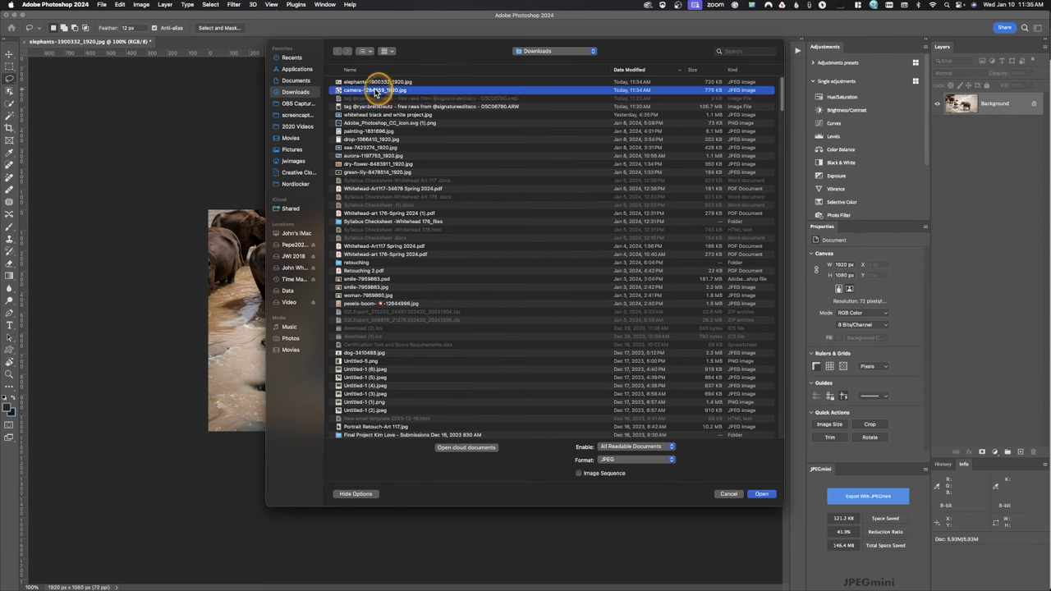
click(763, 494)
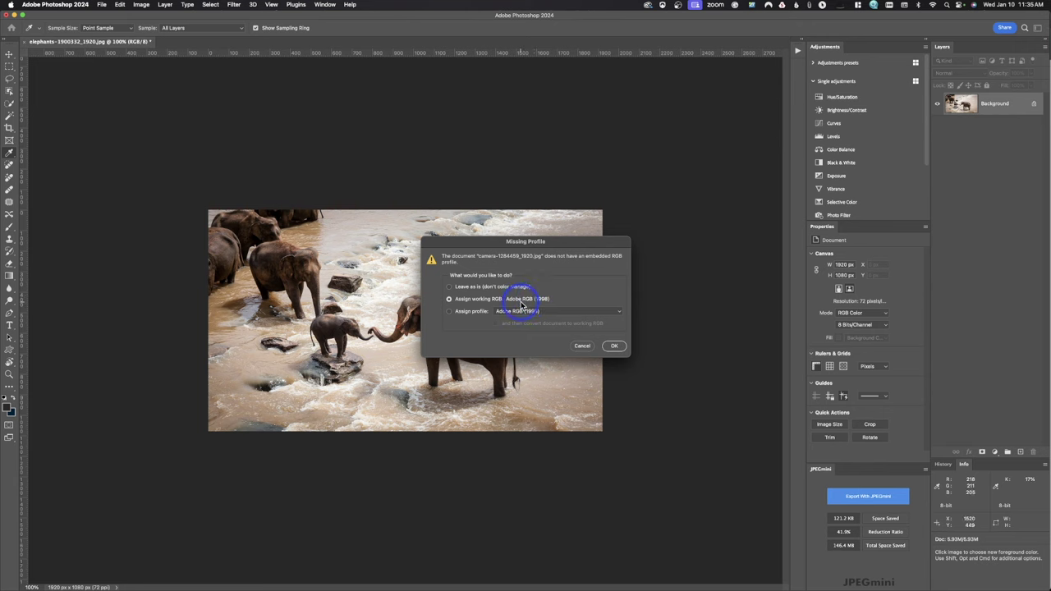
click(614, 345)
key(l)
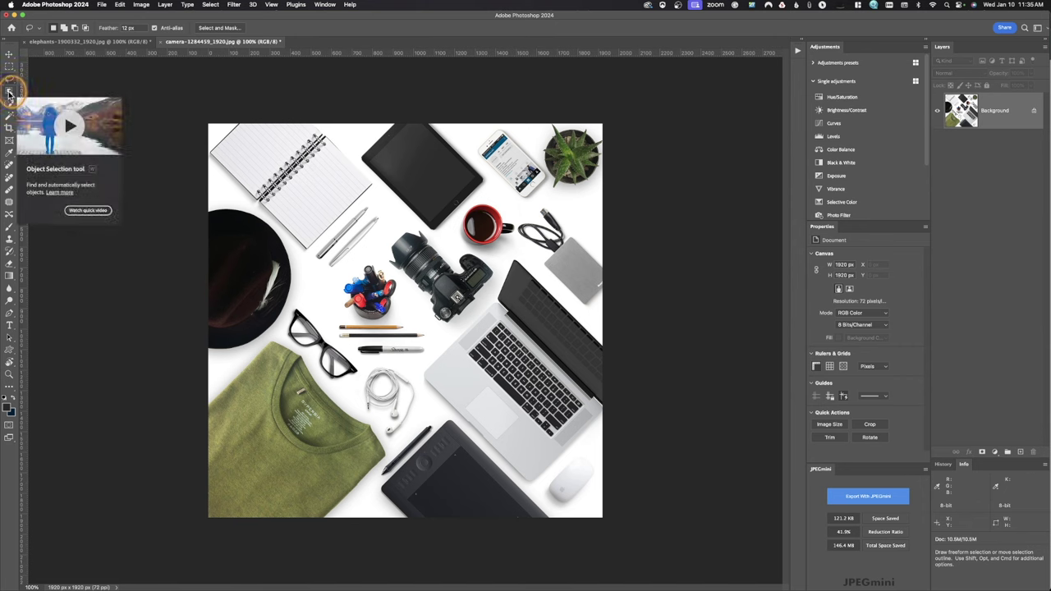
Step: Choose the Object Selection tool and add a Curves adjustment layer
click(9, 92)
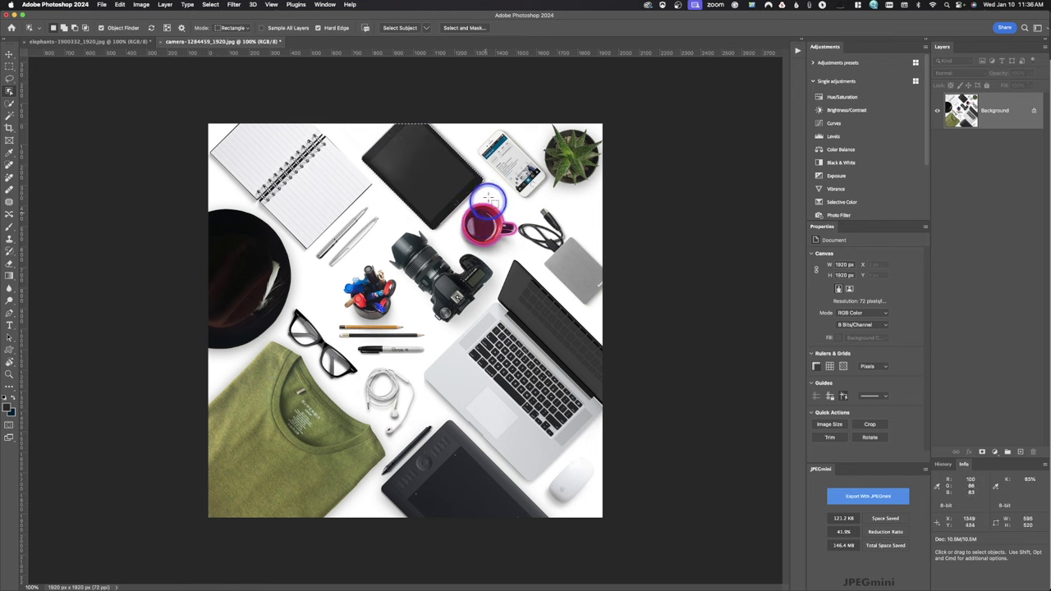
click(845, 123)
Step: Pull the Curves 1 curve down to about input 198 / output 111, then target the Background layer
mouse_move(870, 312)
mouse_down()
mouse_move(861, 298)
mouse_move(897, 325)
mouse_up()
click(1002, 100)
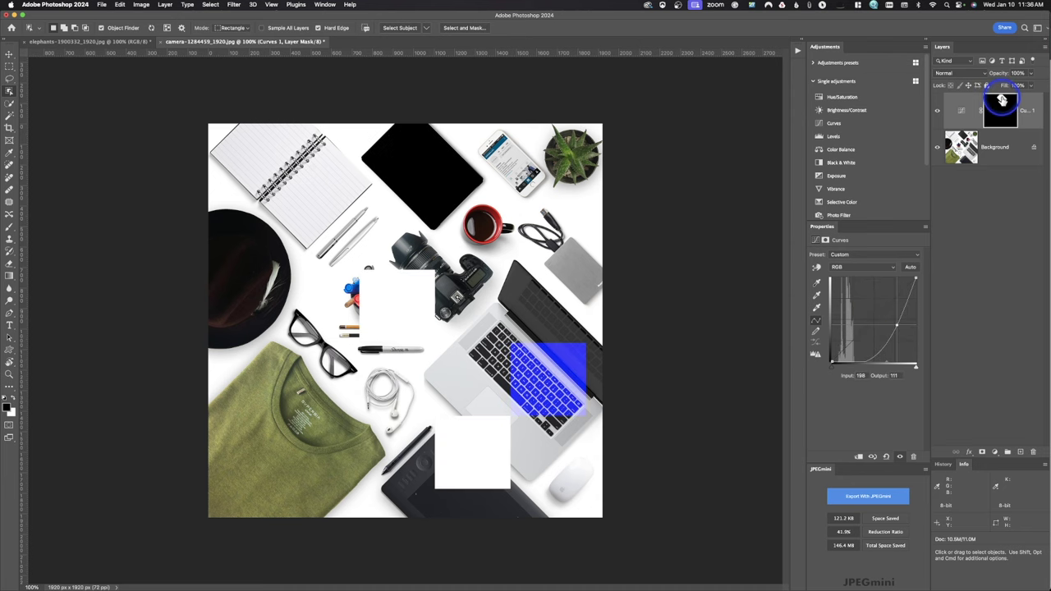
alt+click(1001, 100)
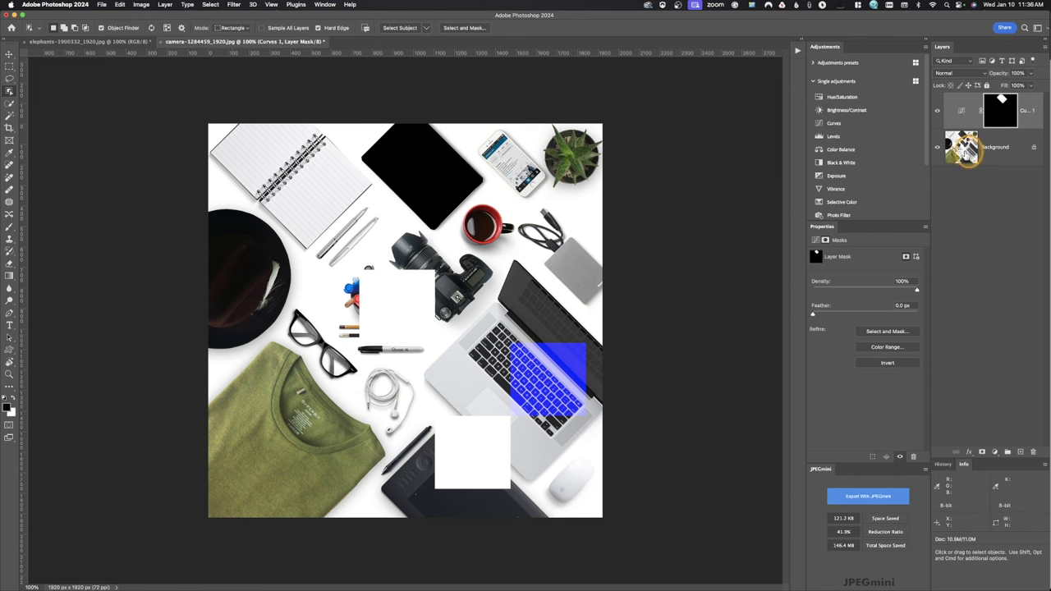
click(977, 148)
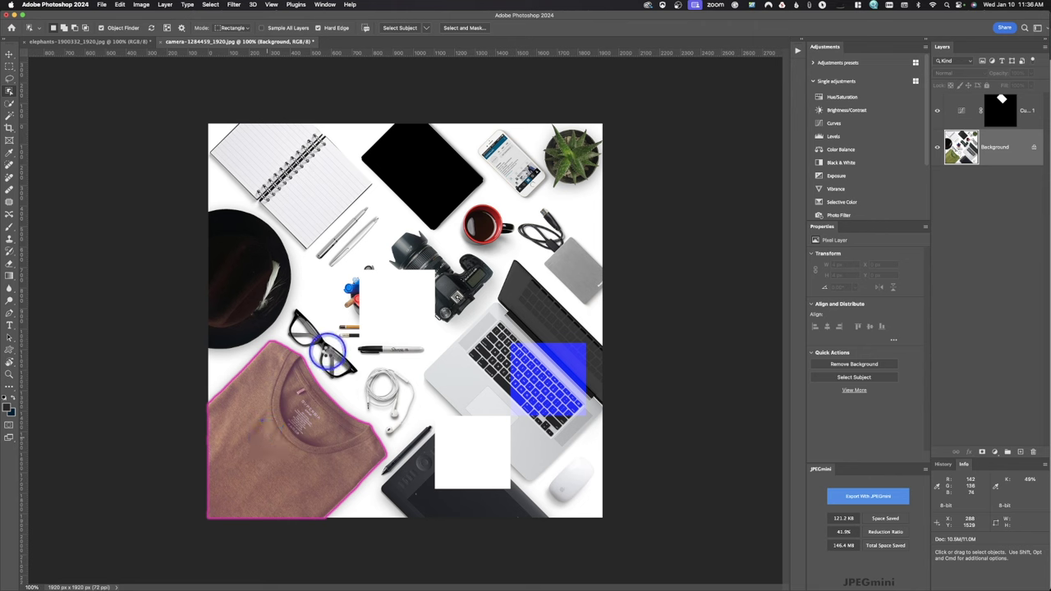
Step: Select the green T-shirt and black tablet with Object Selection, Shift-lassoing in the collar area
click(326, 349)
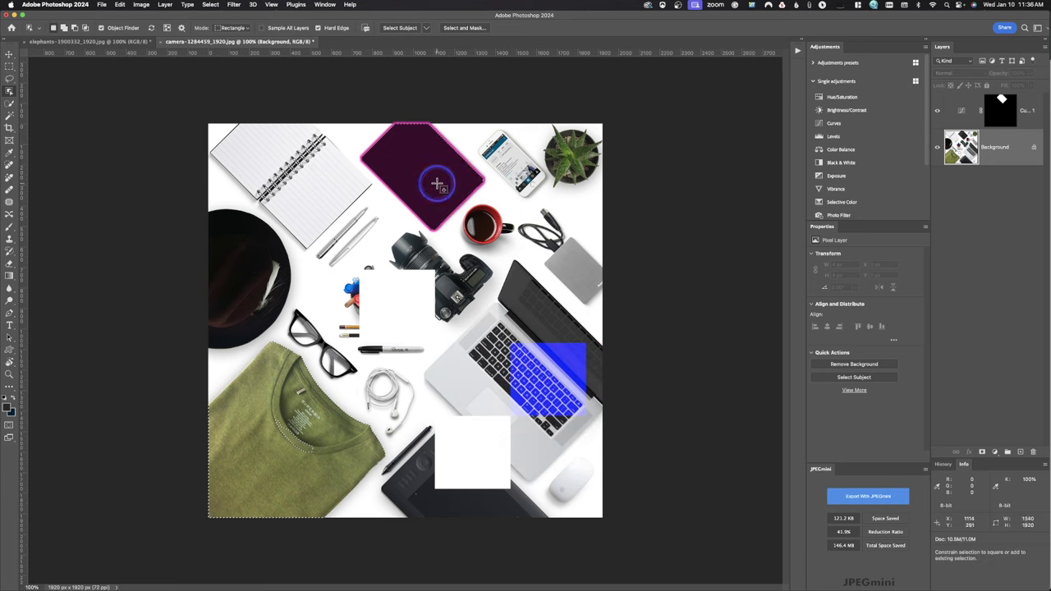
shift+click(423, 176)
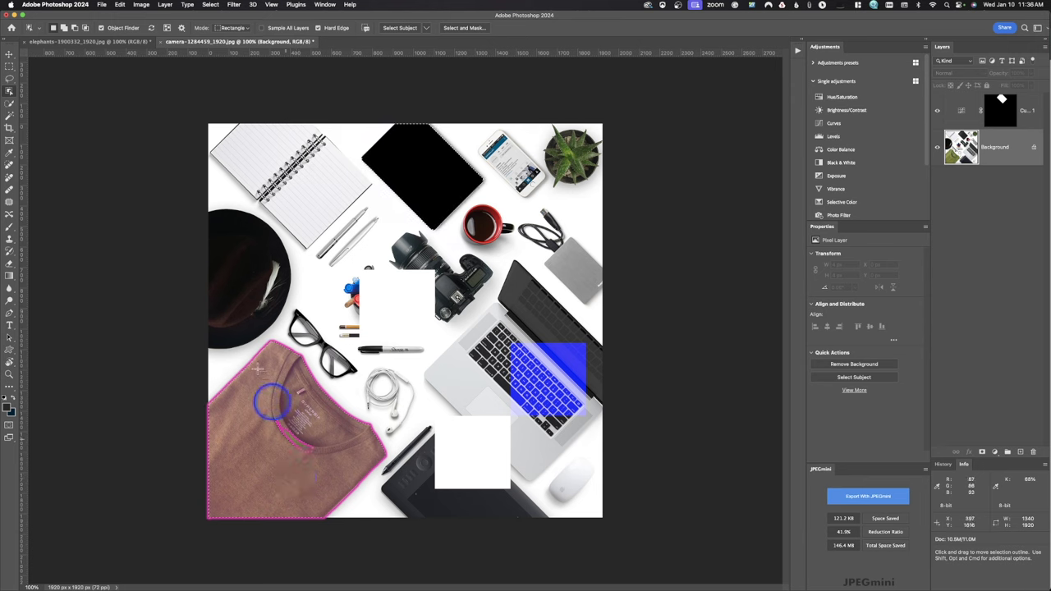
click(8, 79)
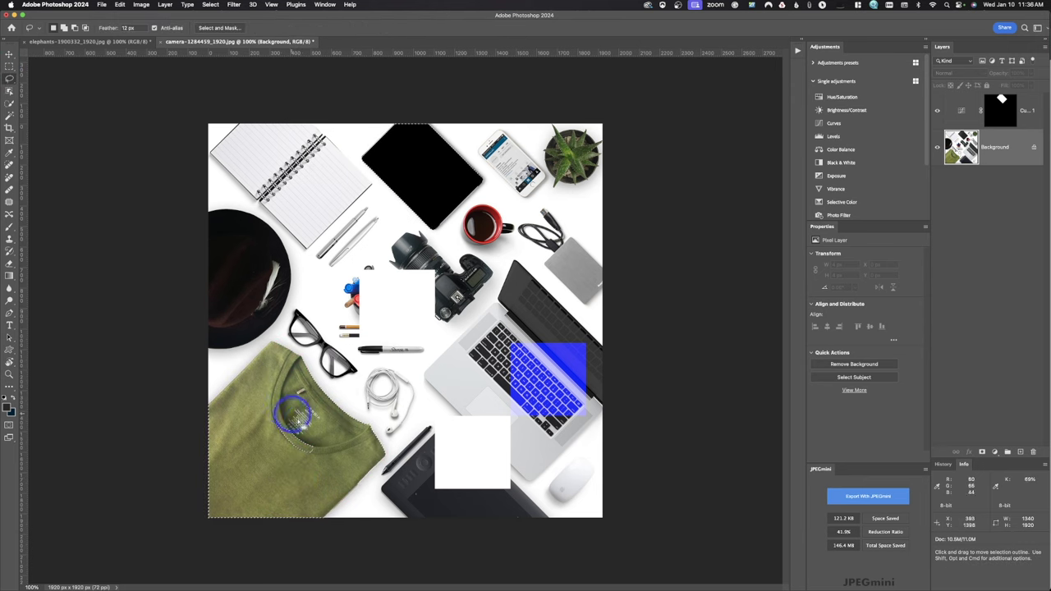
key(shift)
mouse_move(302, 420)
mouse_down()
mouse_move(276, 410)
mouse_move(268, 425)
mouse_move(278, 462)
mouse_move(312, 470)
mouse_up()
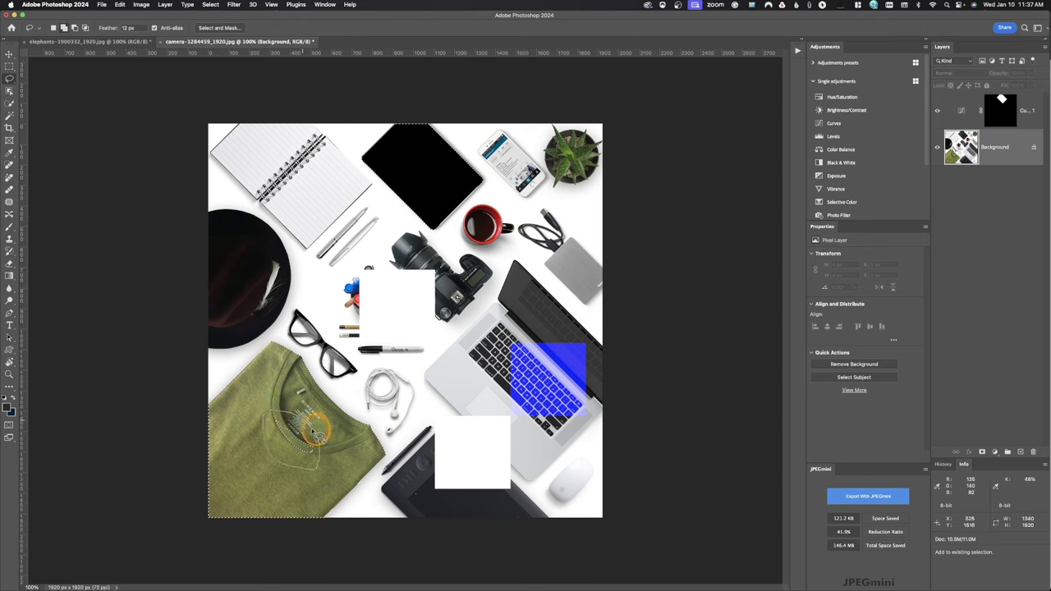
drag(320, 435, 308, 431)
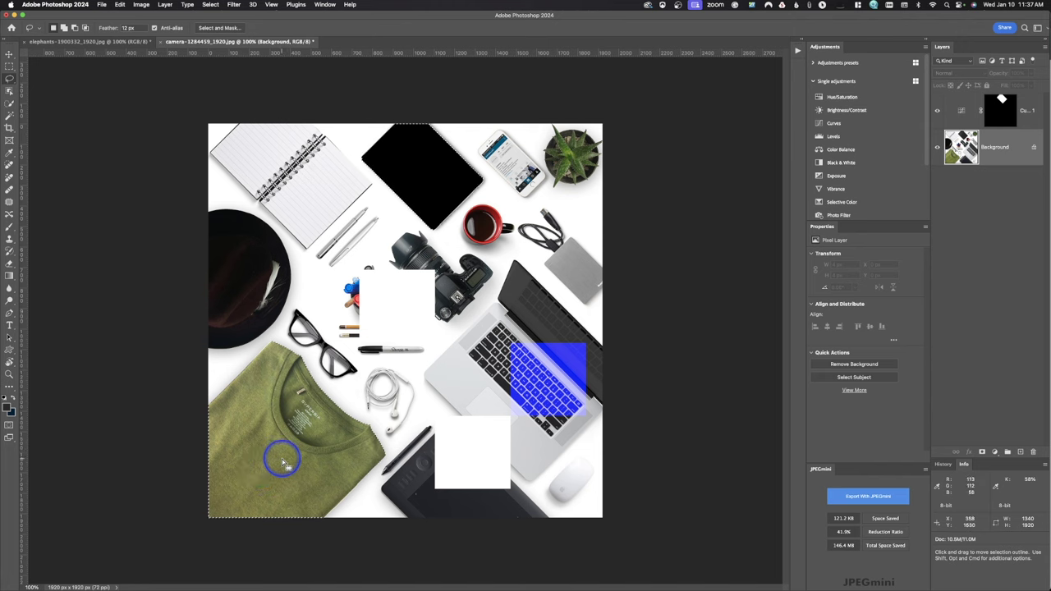
click(9, 104)
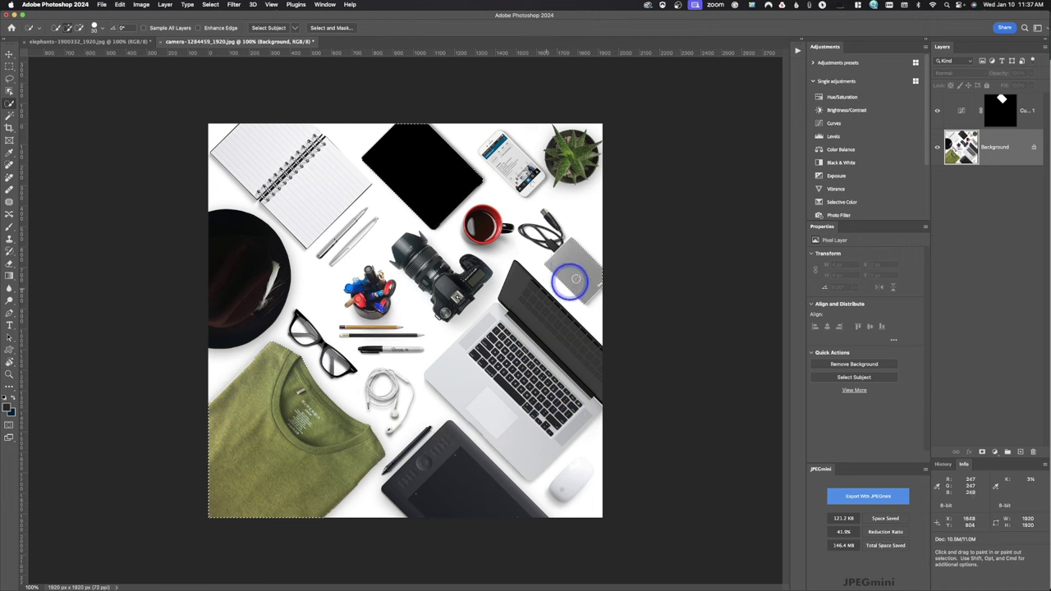
Step: Clear the earlier selection and Quick Select just the drawing tablet and green T-shirt
click(572, 269)
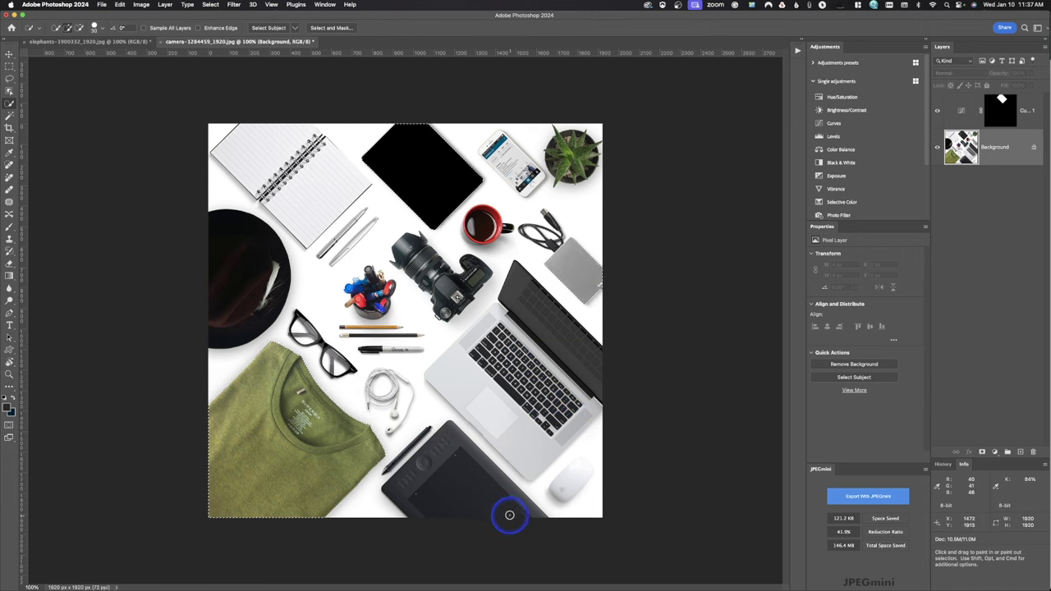
click(490, 490)
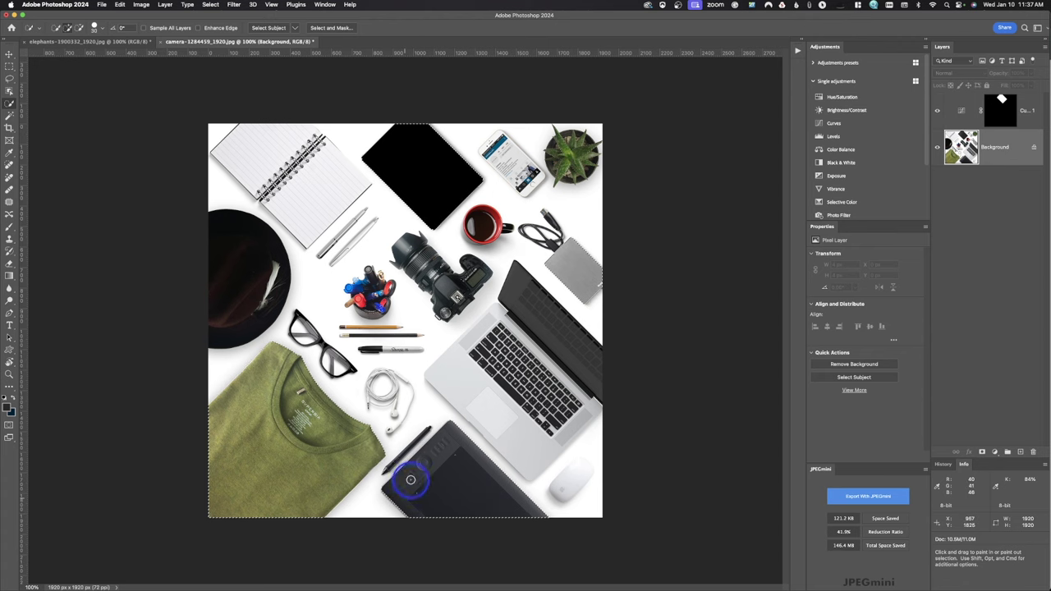
key(super+d)
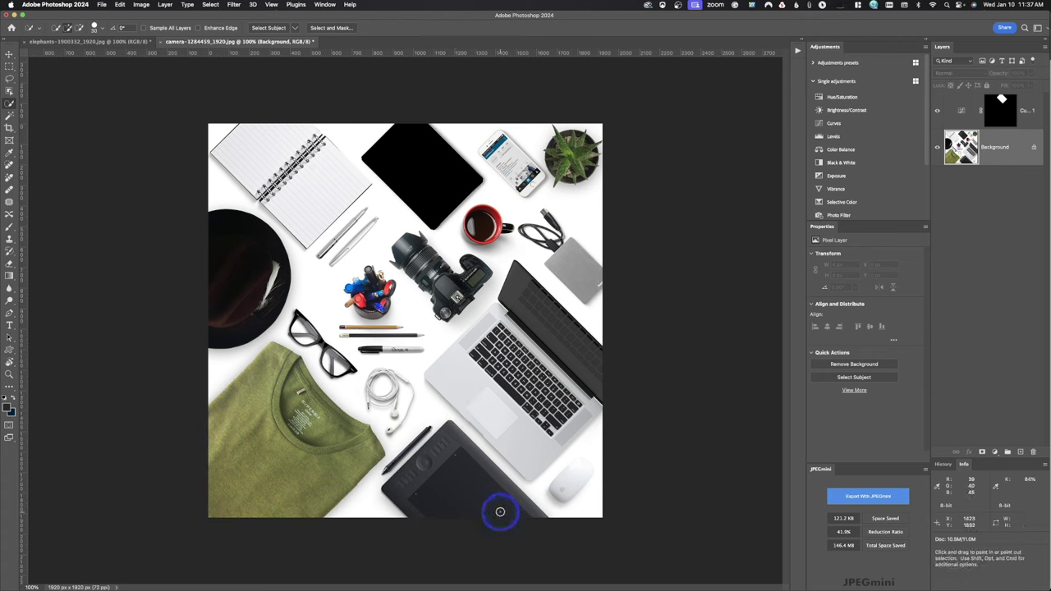
drag(495, 506, 476, 495)
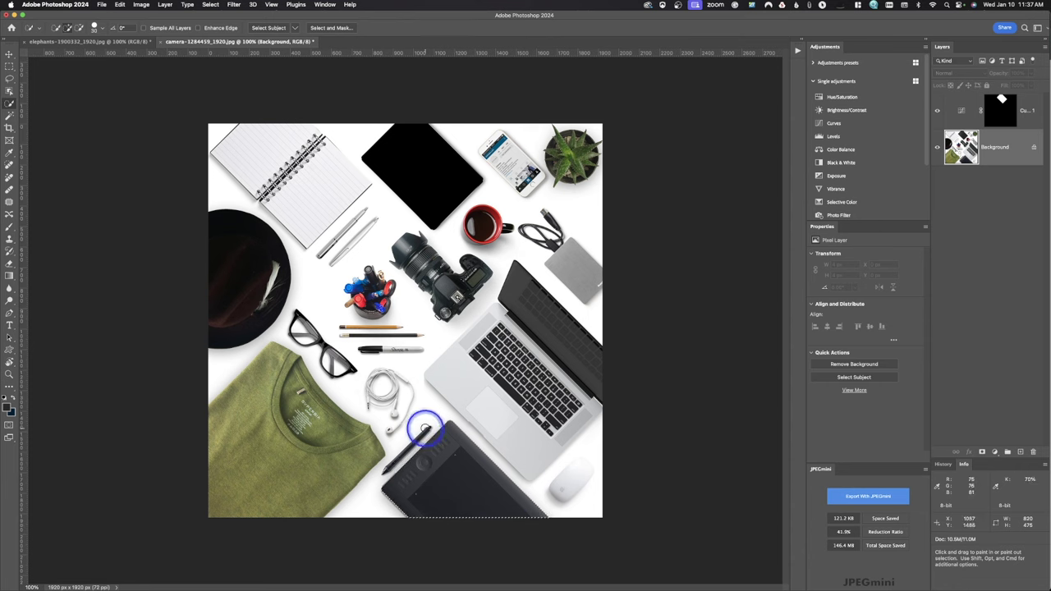
mouse_move(274, 401)
mouse_down()
mouse_move(279, 453)
mouse_move(261, 425)
mouse_move(266, 376)
mouse_up()
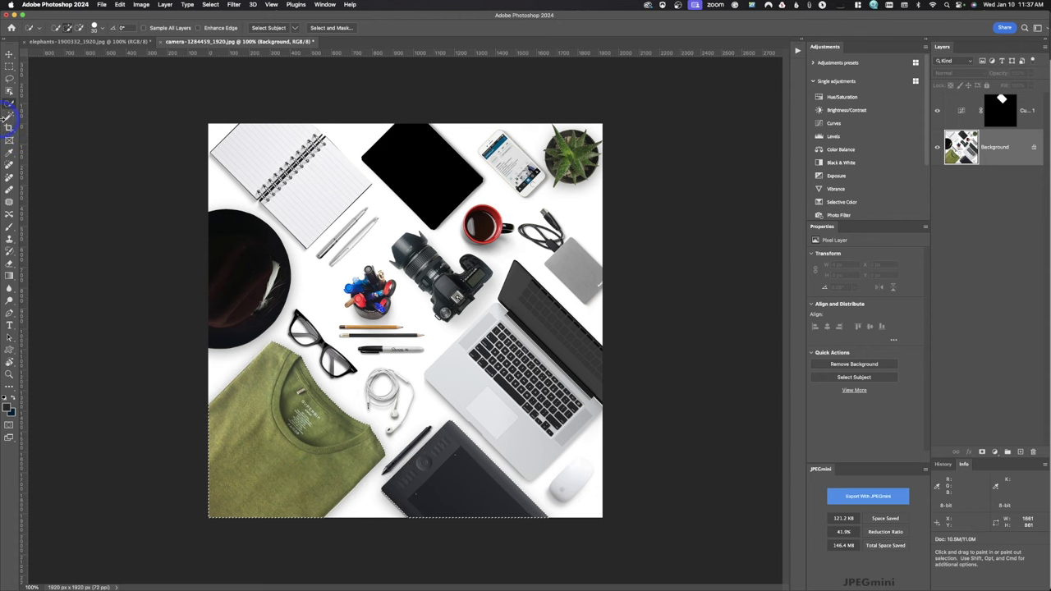
Step: Magic Wand the white background around the camera-photo objects, with Tolerance at 5
click(10, 117)
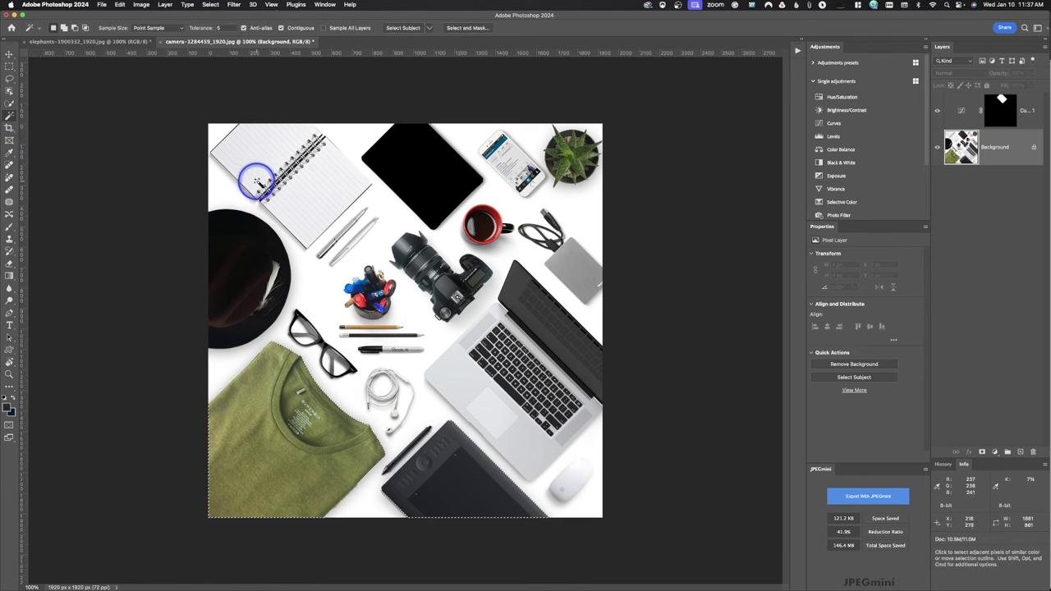
click(429, 418)
click(317, 387)
click(10, 121)
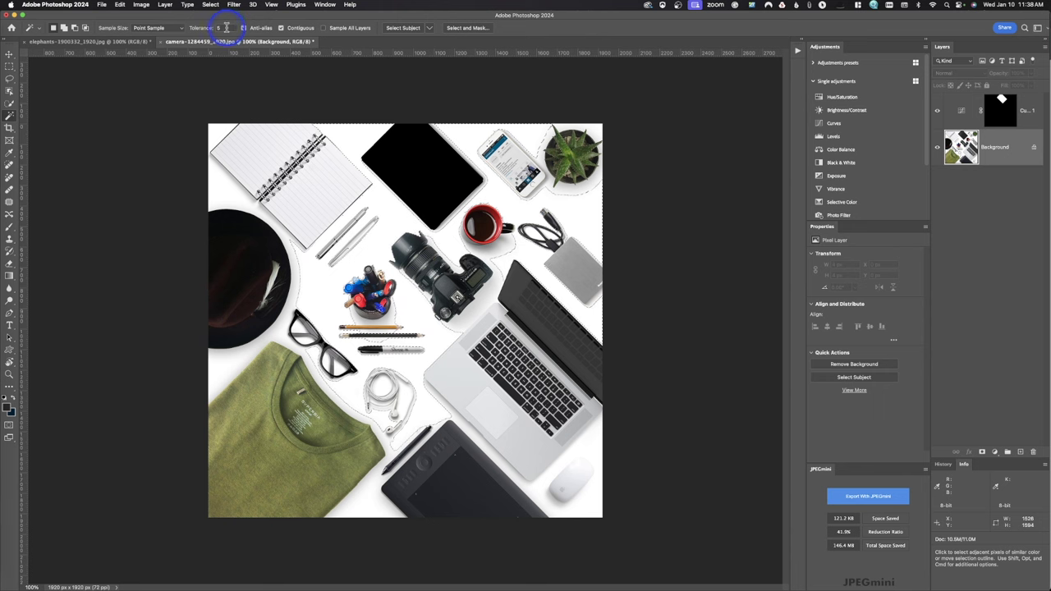
double_click(226, 27)
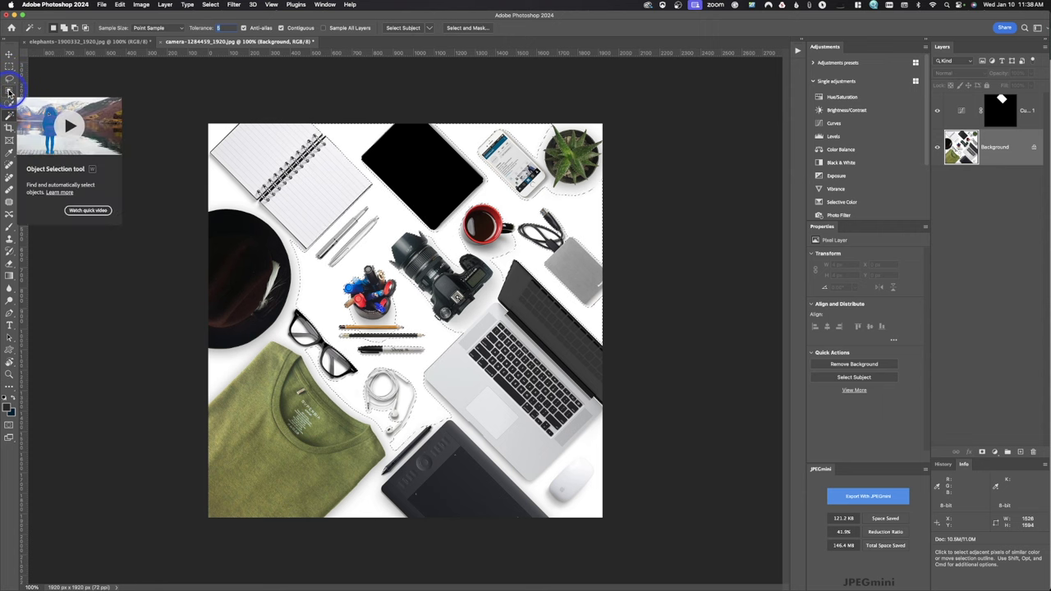
Step: On the elephants photo, select the large elephant with Object Selection
click(130, 42)
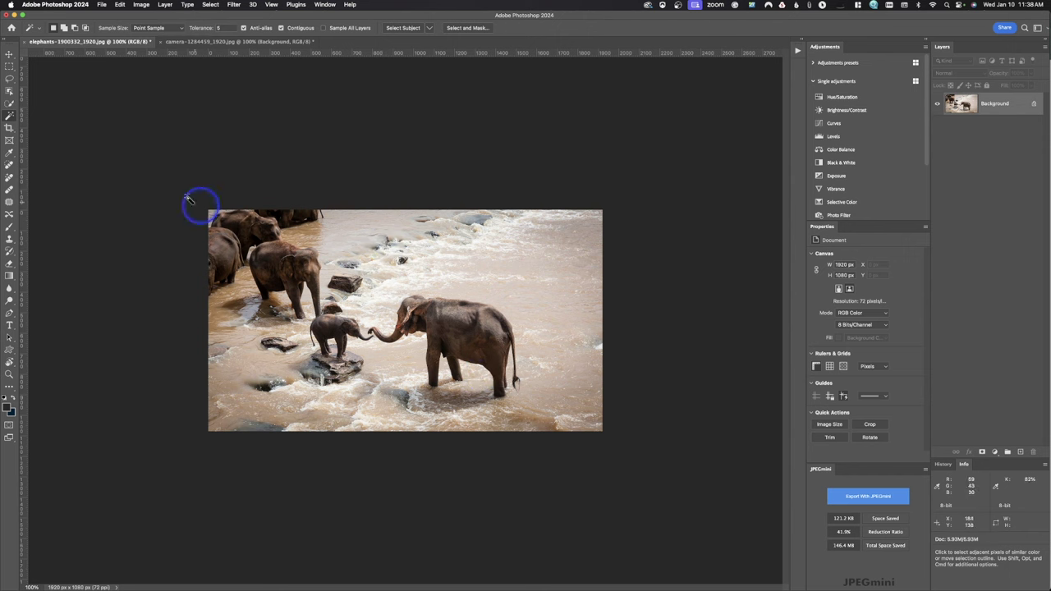
click(9, 91)
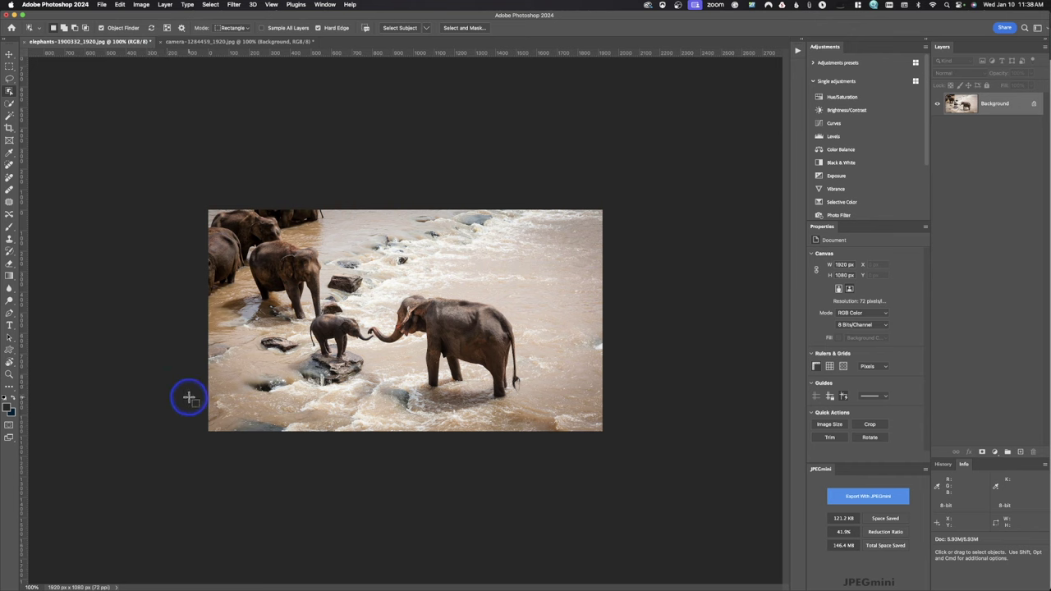
click(457, 326)
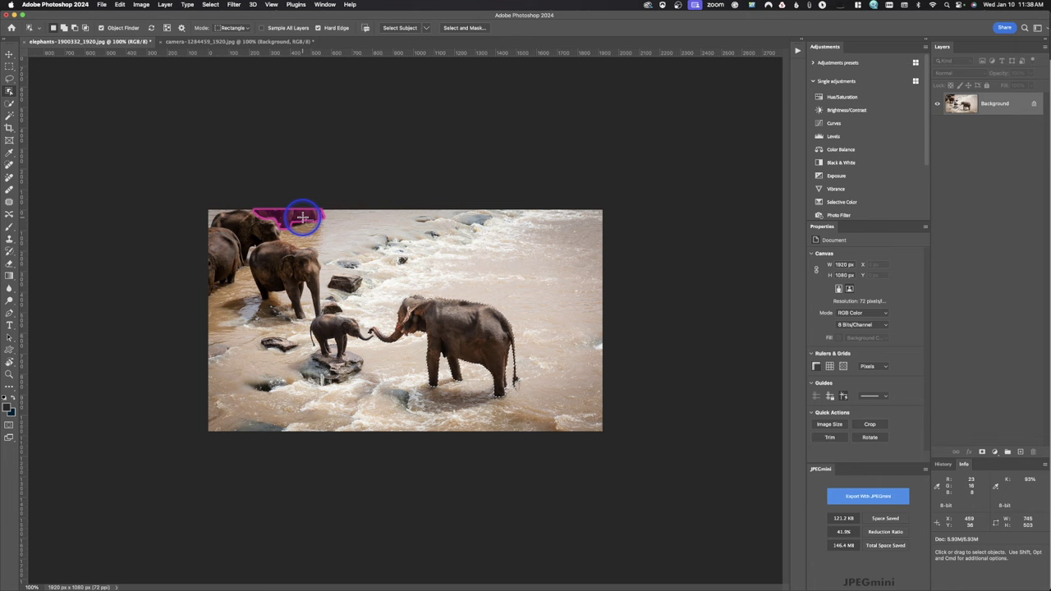
click(10, 79)
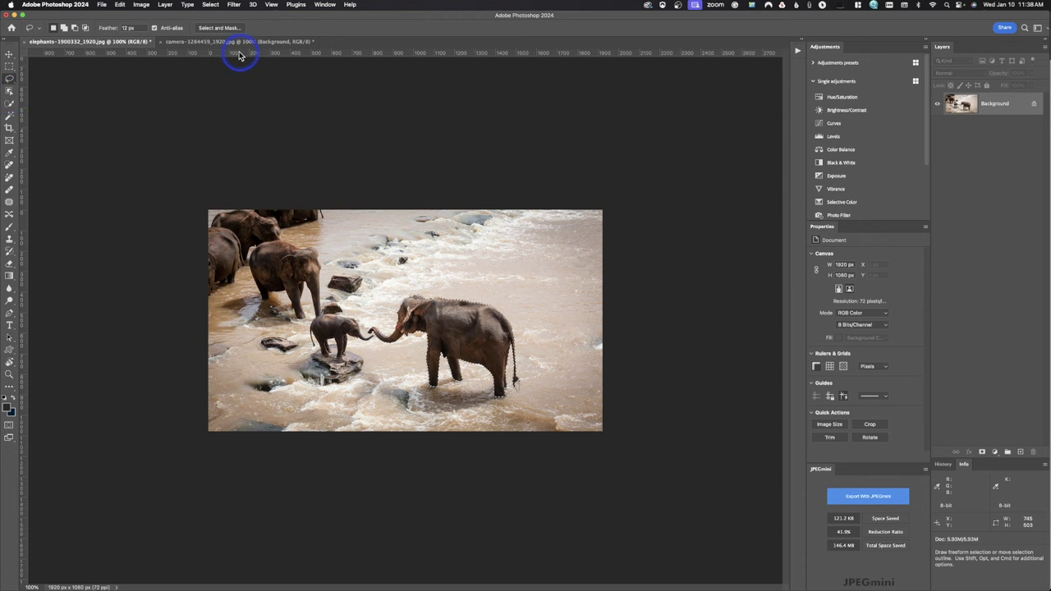
Step: Replace it with Select > Subject to cover all the elephants, discarding the old selection
click(210, 5)
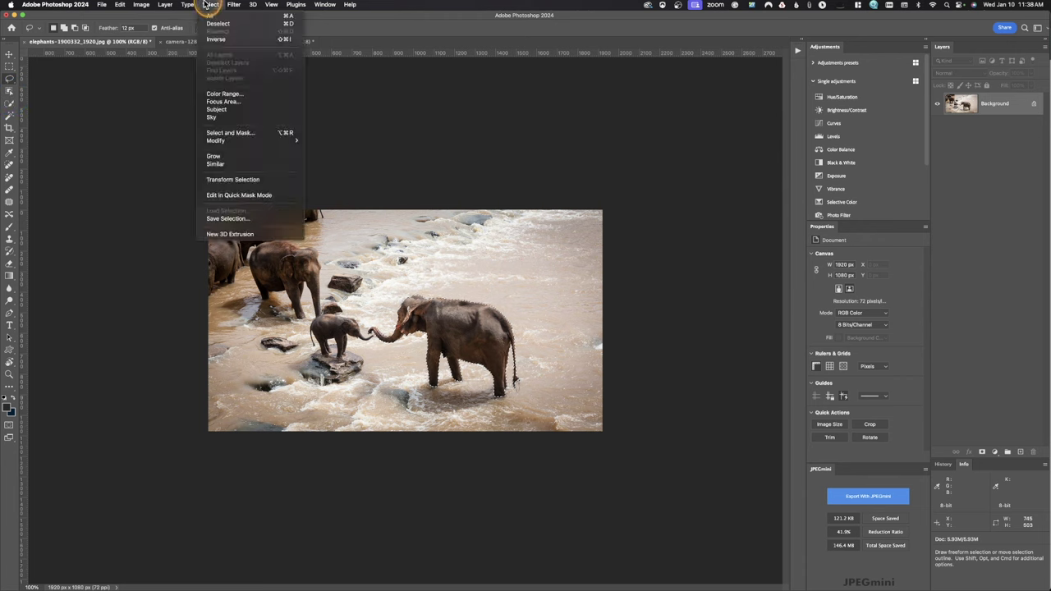
click(220, 109)
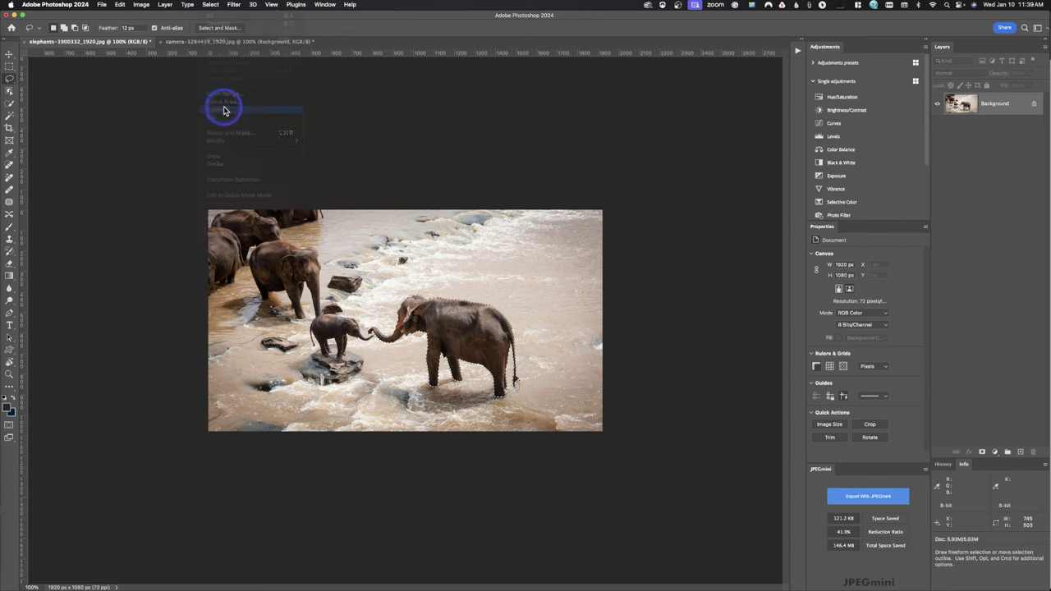
click(528, 201)
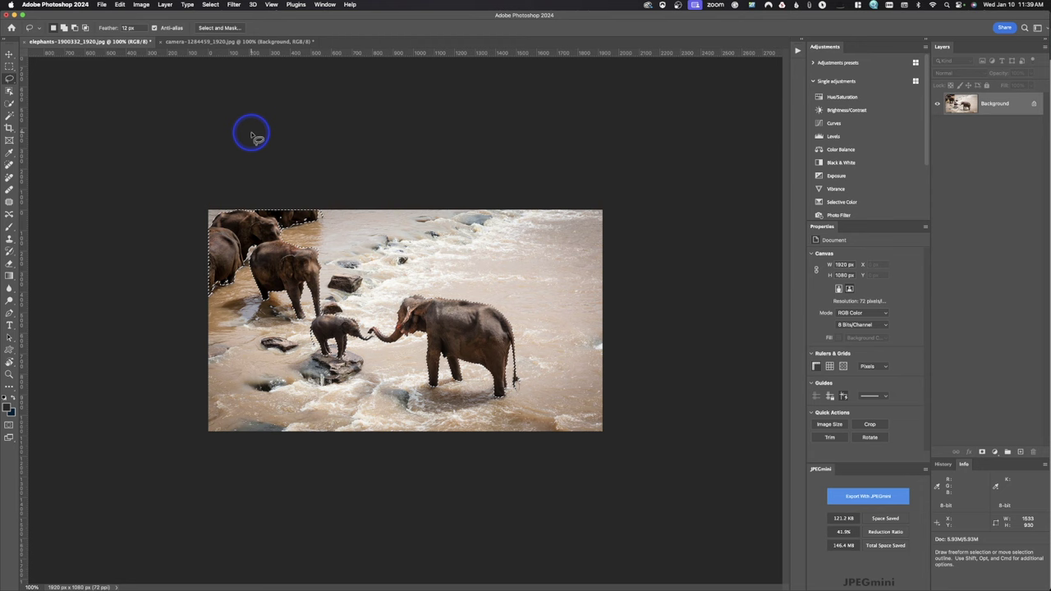
click(210, 4)
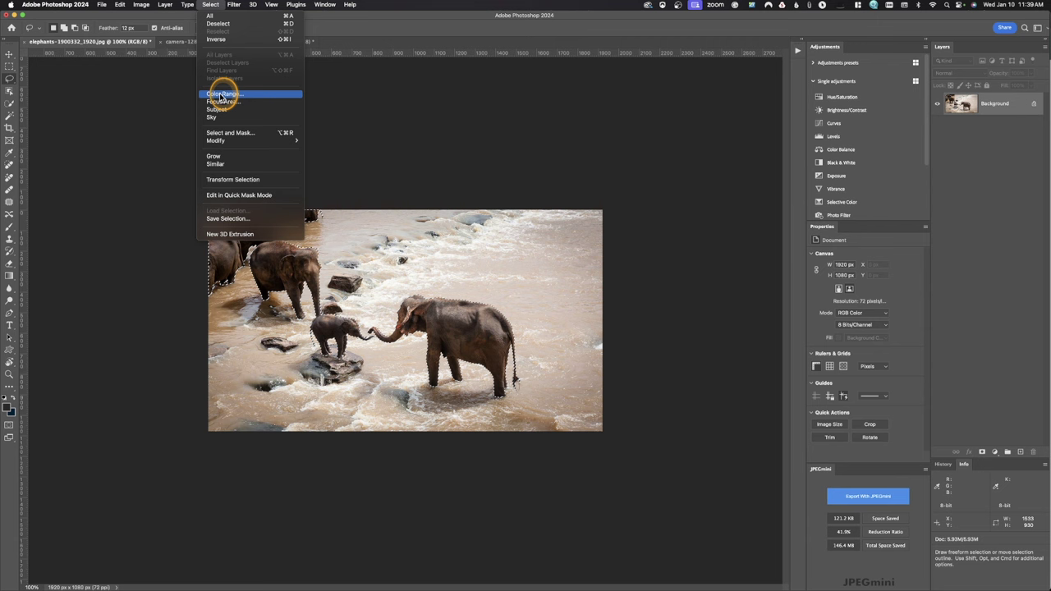
click(164, 94)
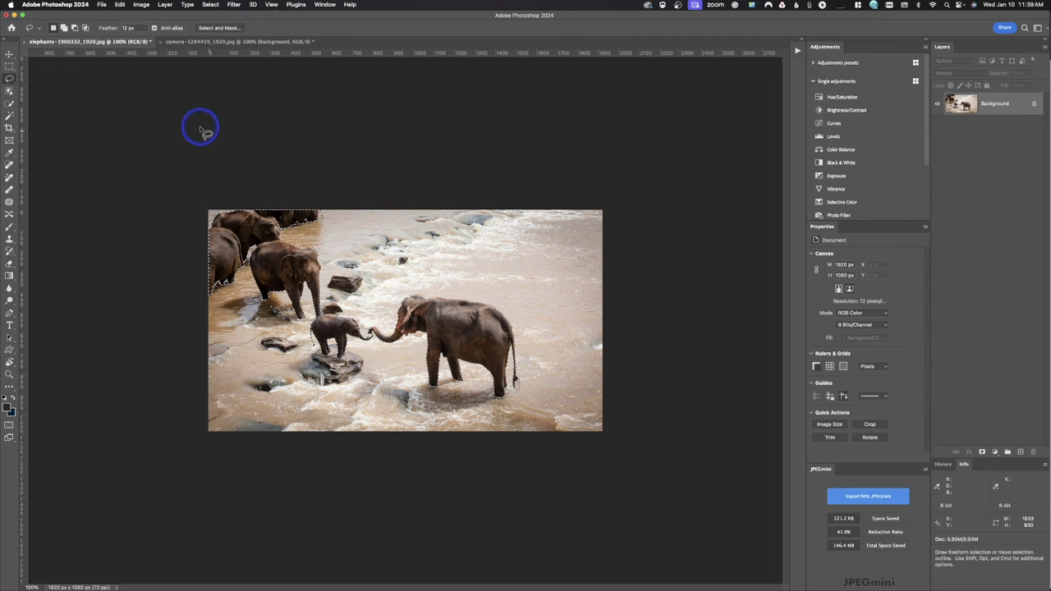
Step: Deselect the elephants and enter the Select and Mask workspace from the options bar
key(super+d)
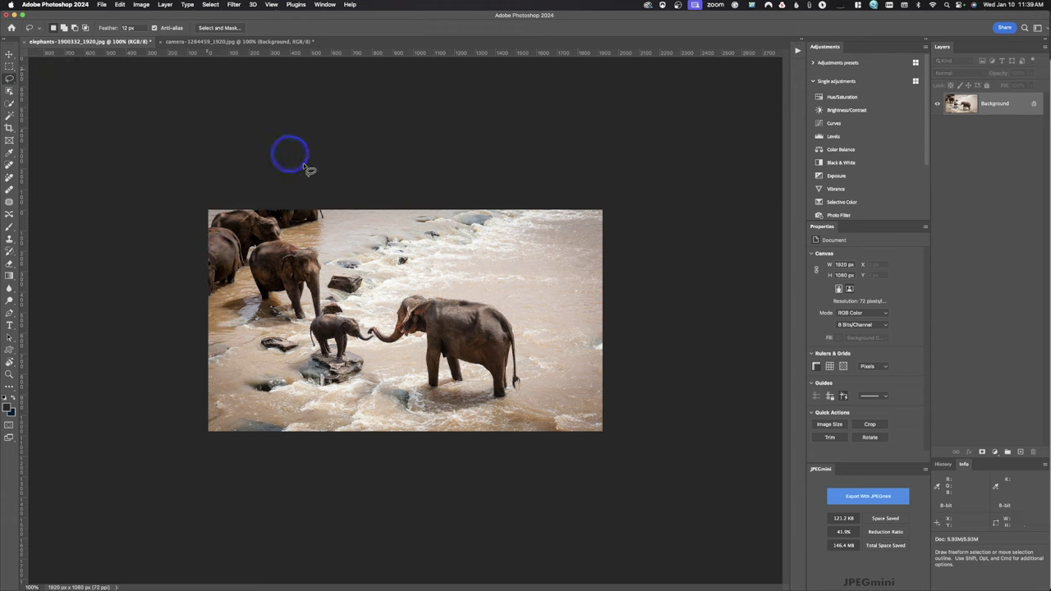
click(211, 4)
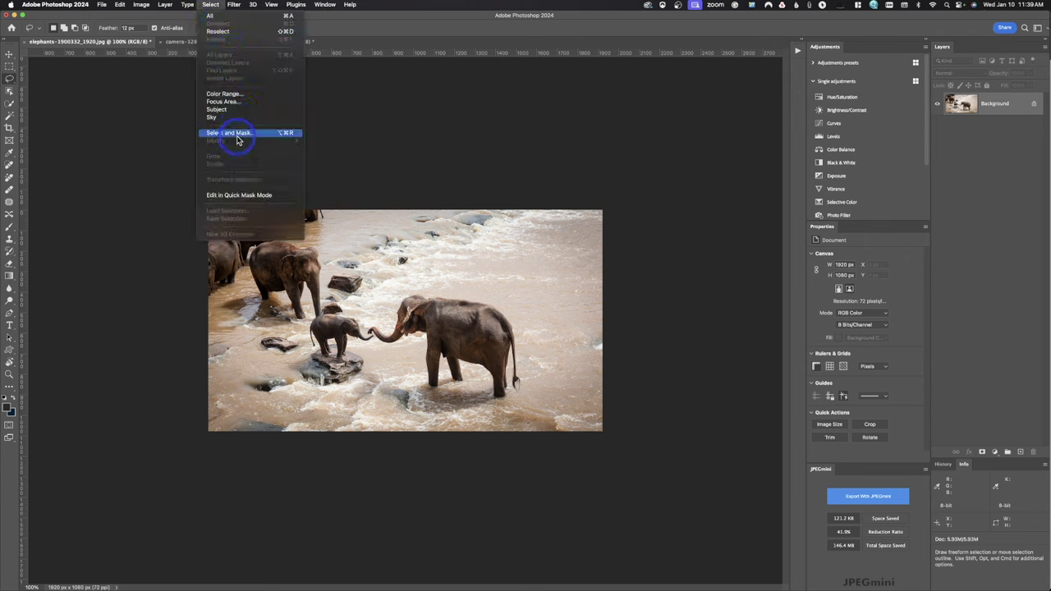
click(206, 4)
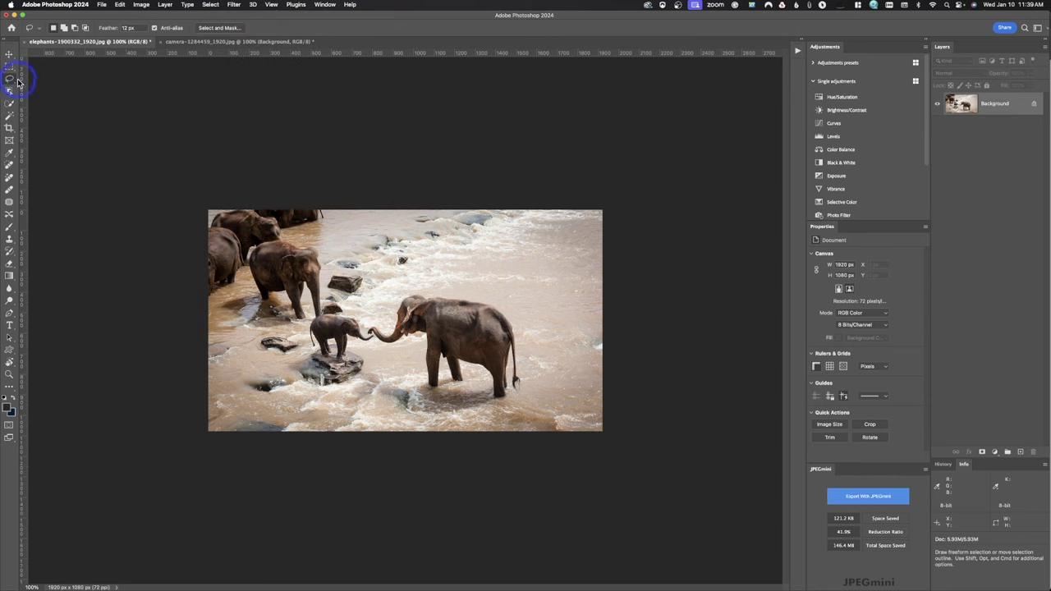
click(225, 28)
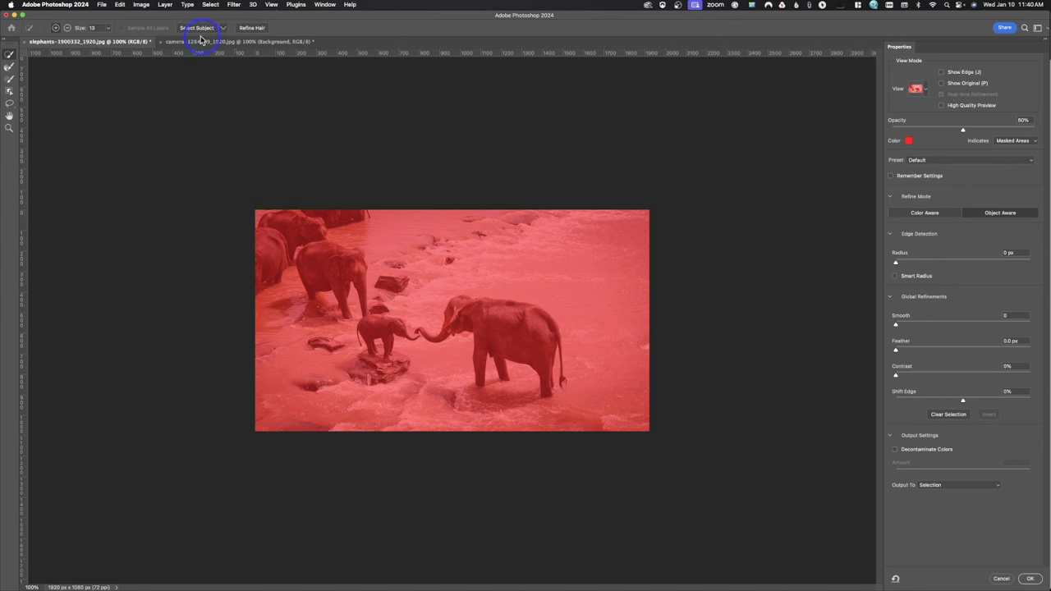
Step: Object-select the upper-left elephant and keep the Overlay preview view
click(9, 90)
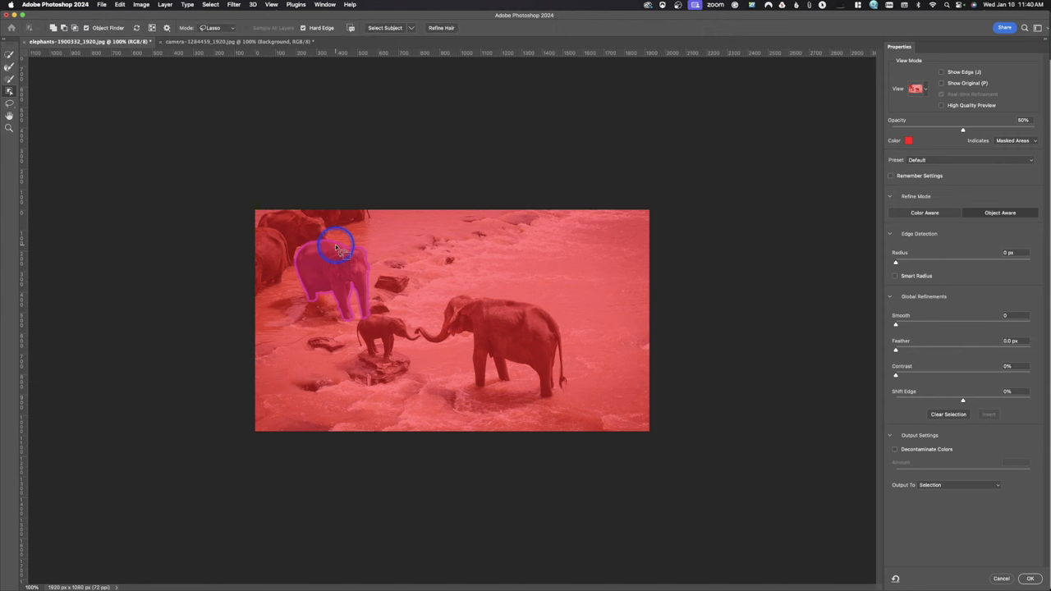
click(357, 286)
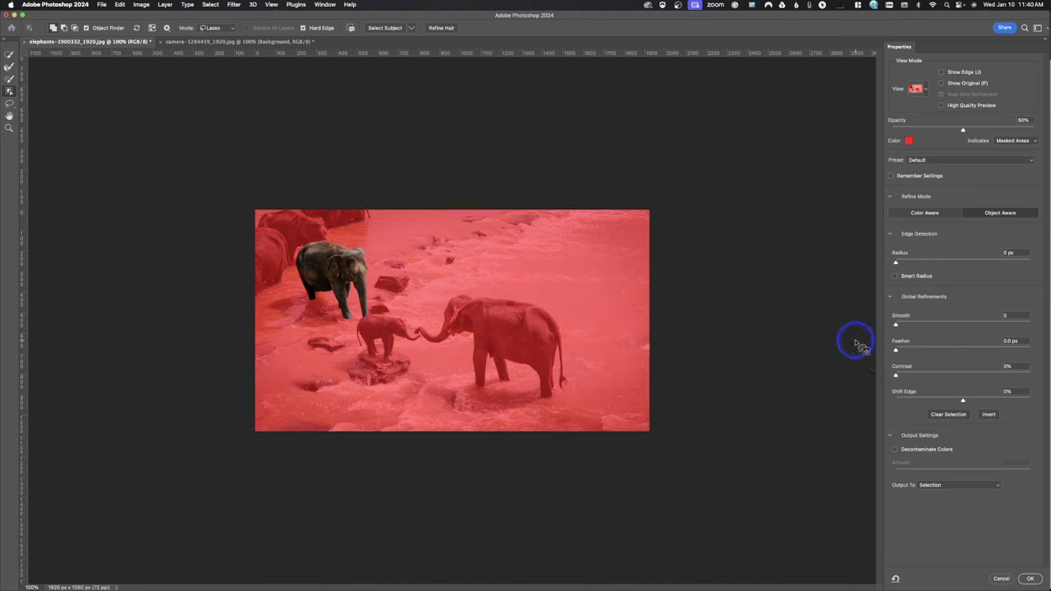
click(927, 92)
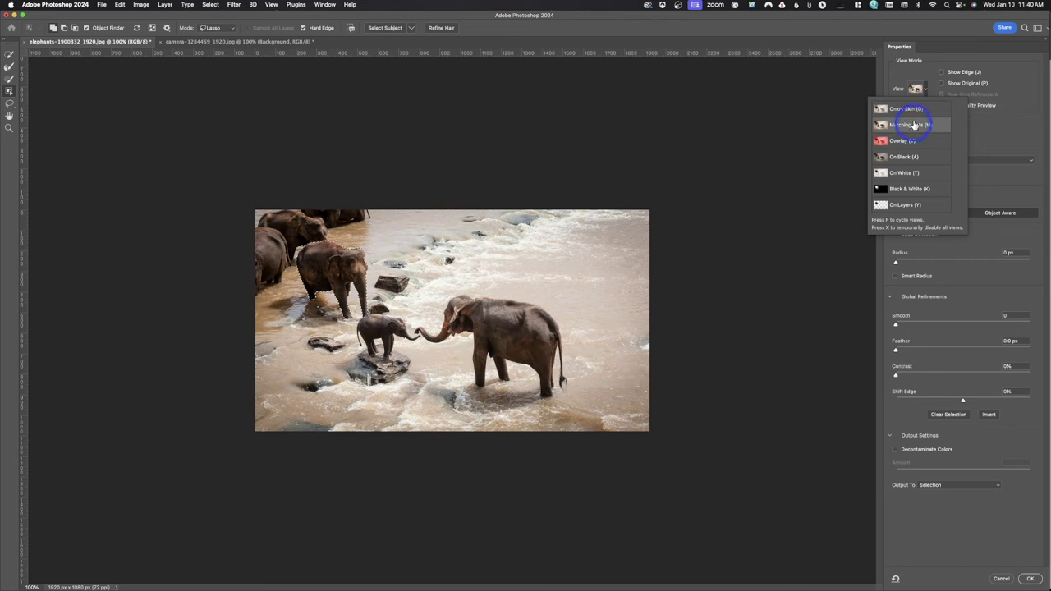
click(903, 142)
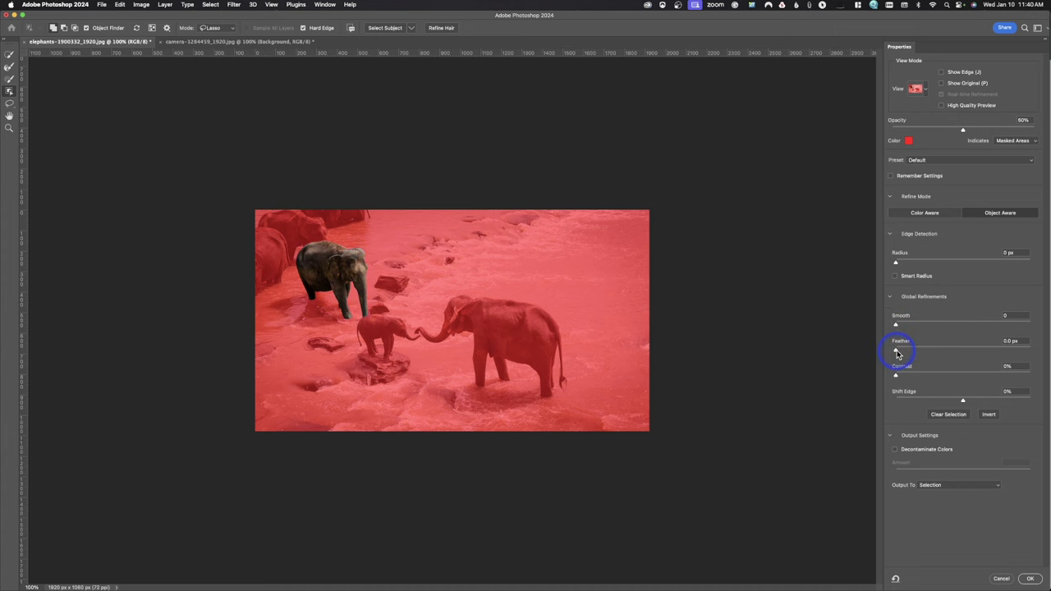
Step: Try Feather 10 px and Shift Edge -37% then +37% on the upper-left elephant
drag(897, 353, 949, 350)
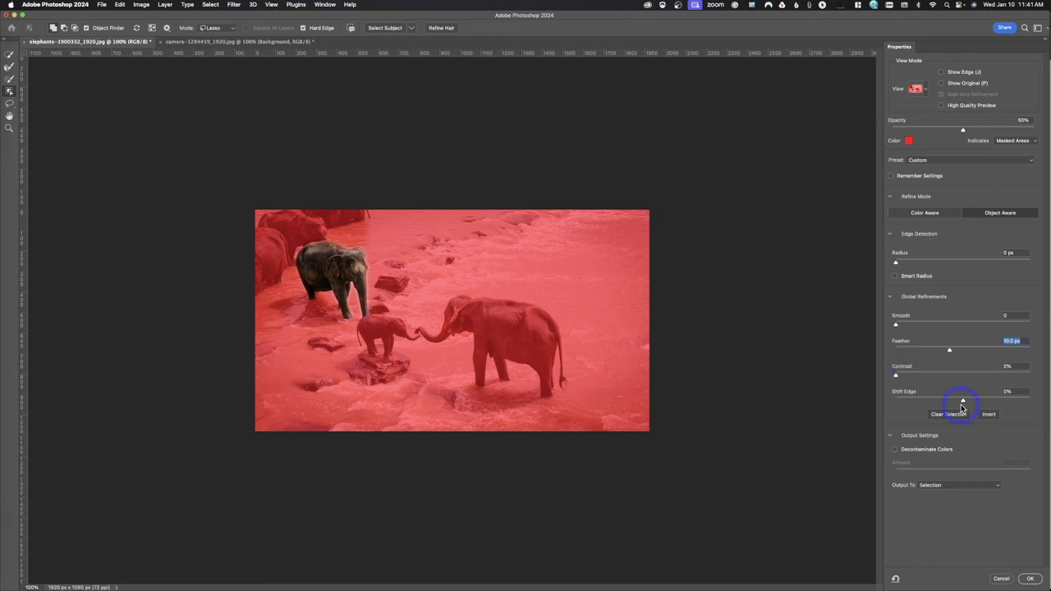
drag(964, 404, 939, 402)
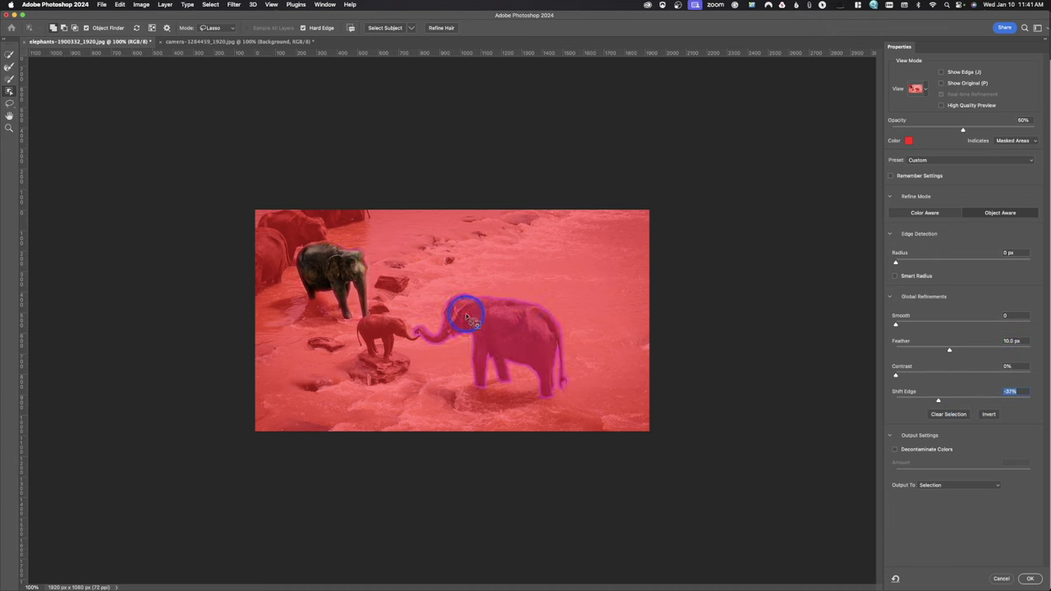
click(359, 283)
text(37)
key(Return)
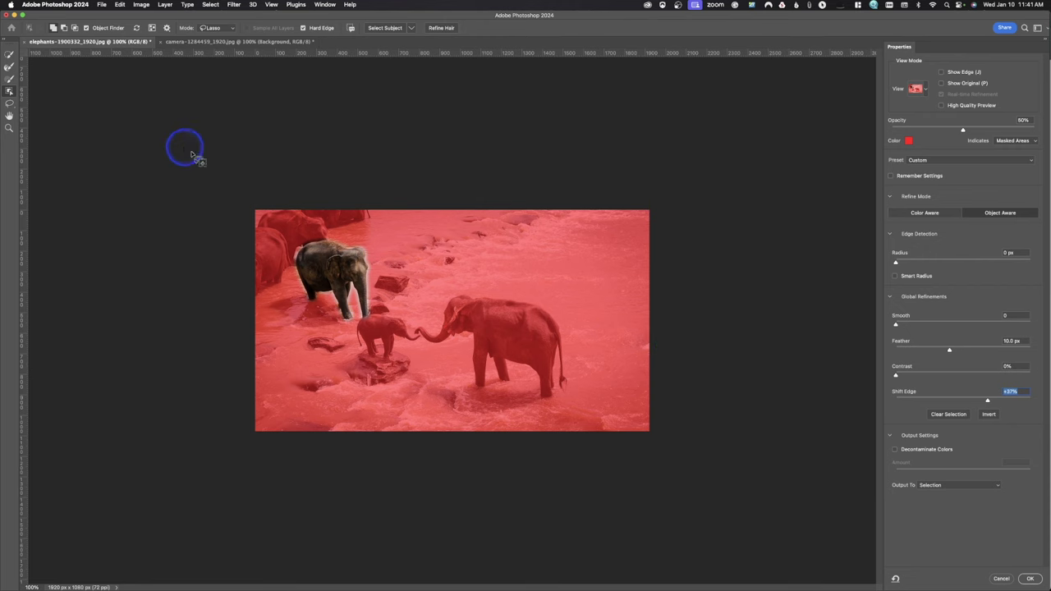
Step: Add the large elephant, then settle Shift Edge near +1% and Feather at 0 px
click(495, 333)
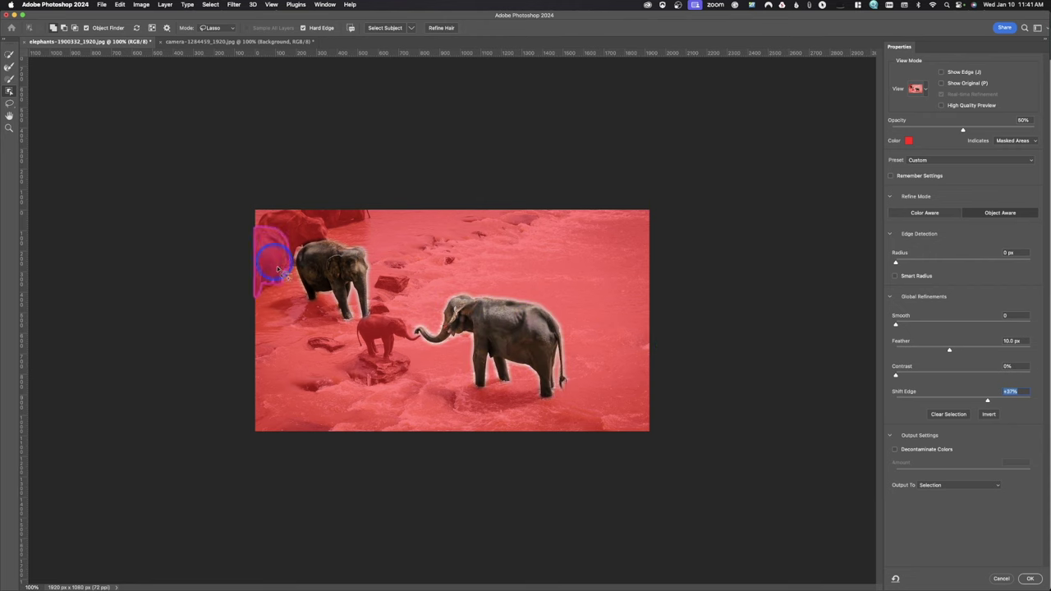
drag(988, 403, 1029, 399)
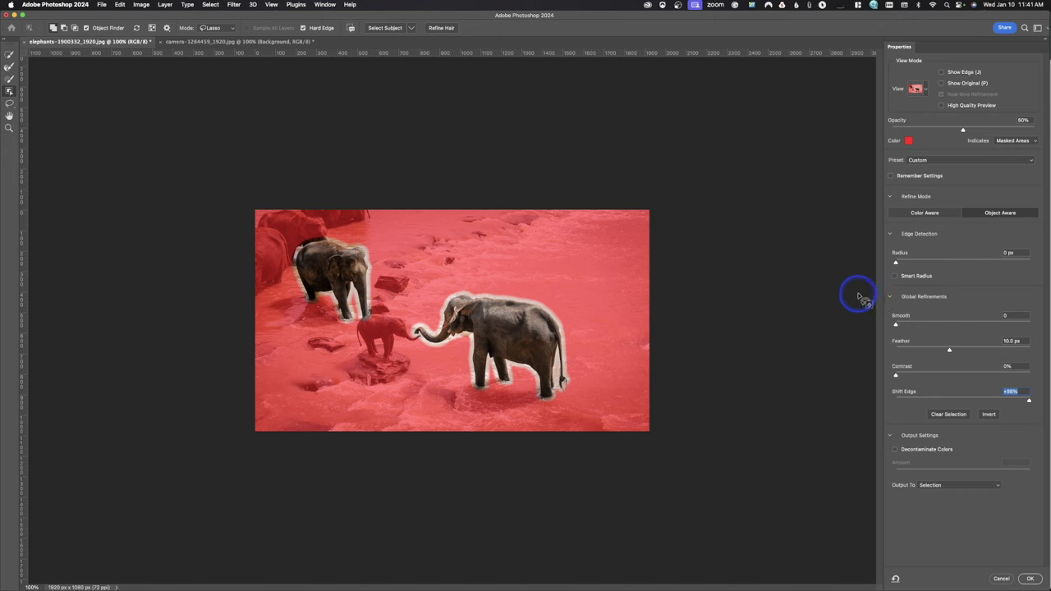
drag(908, 400, 516, 367)
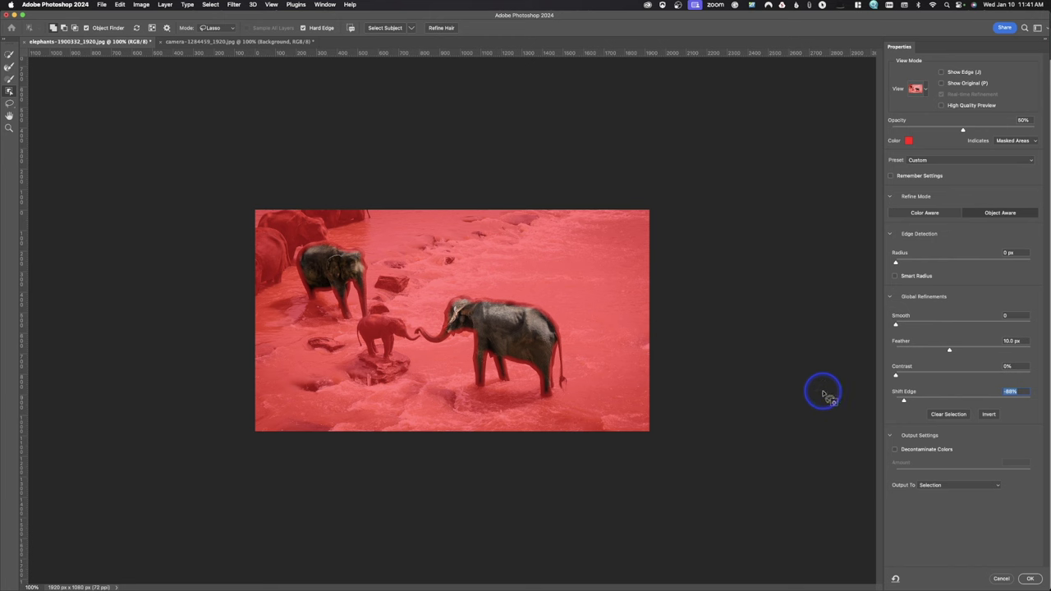
drag(904, 403, 962, 399)
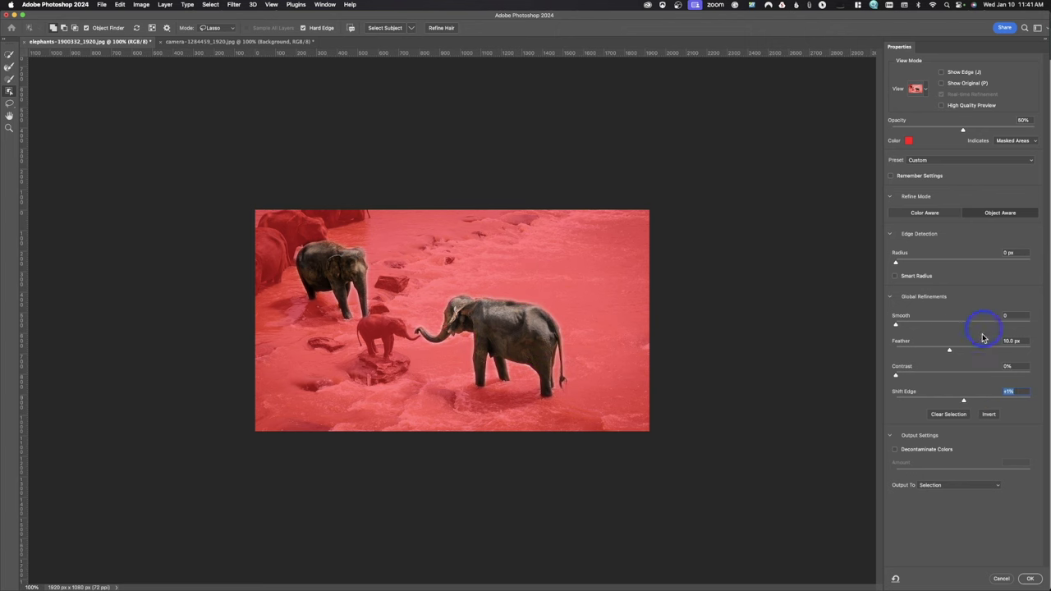
drag(951, 352, 846, 336)
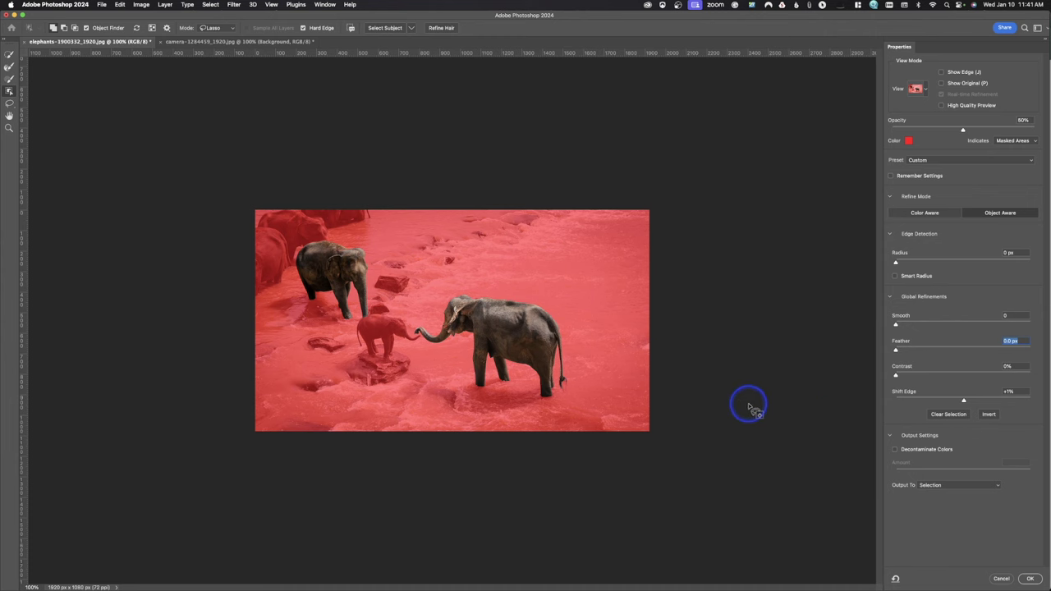
Step: Keep Output To: Selection and apply the refined selection with OK
click(941, 486)
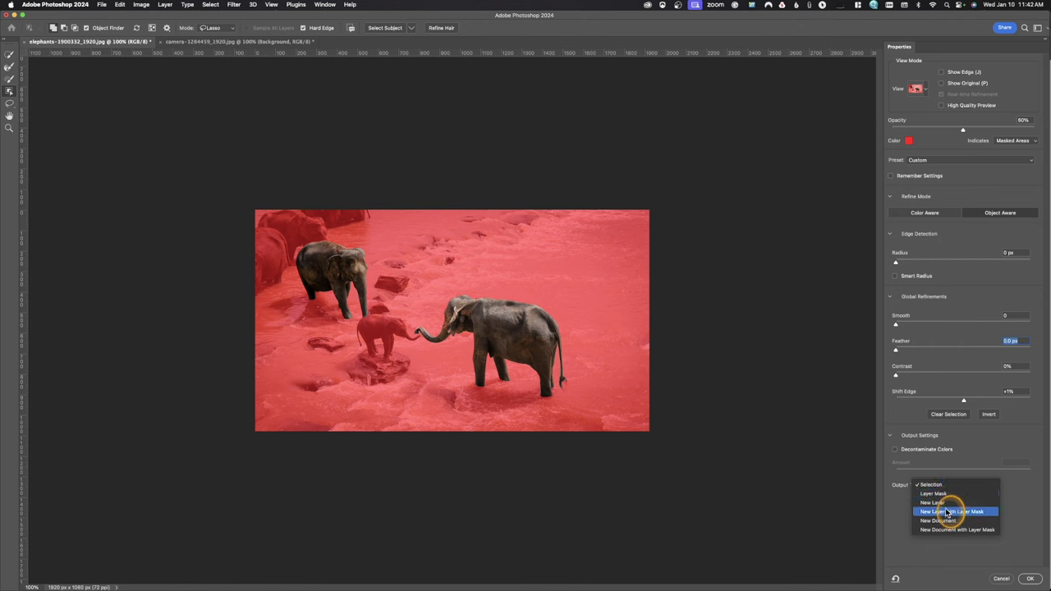
click(942, 489)
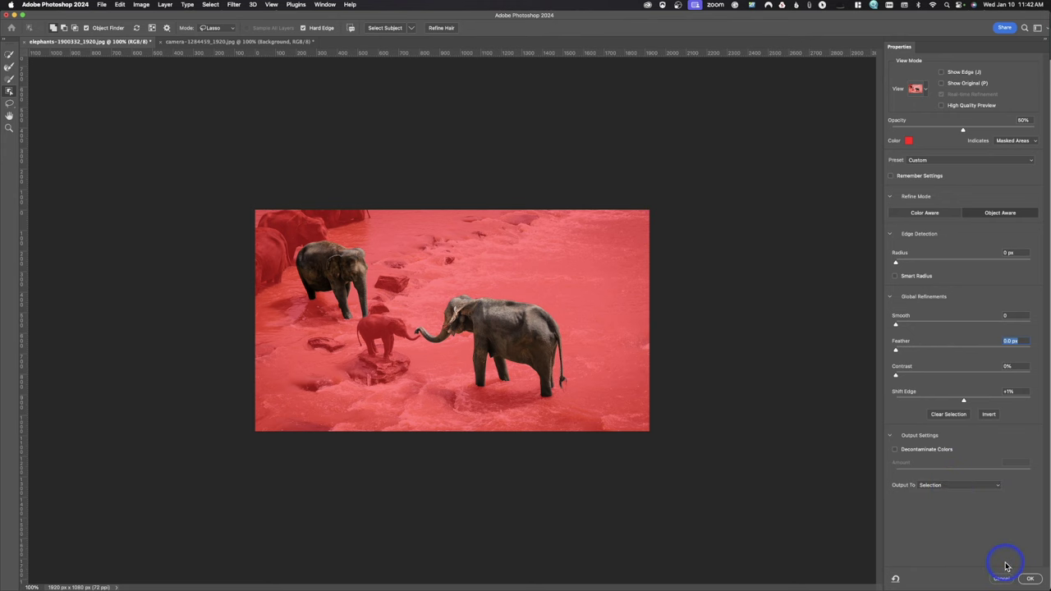
click(1031, 579)
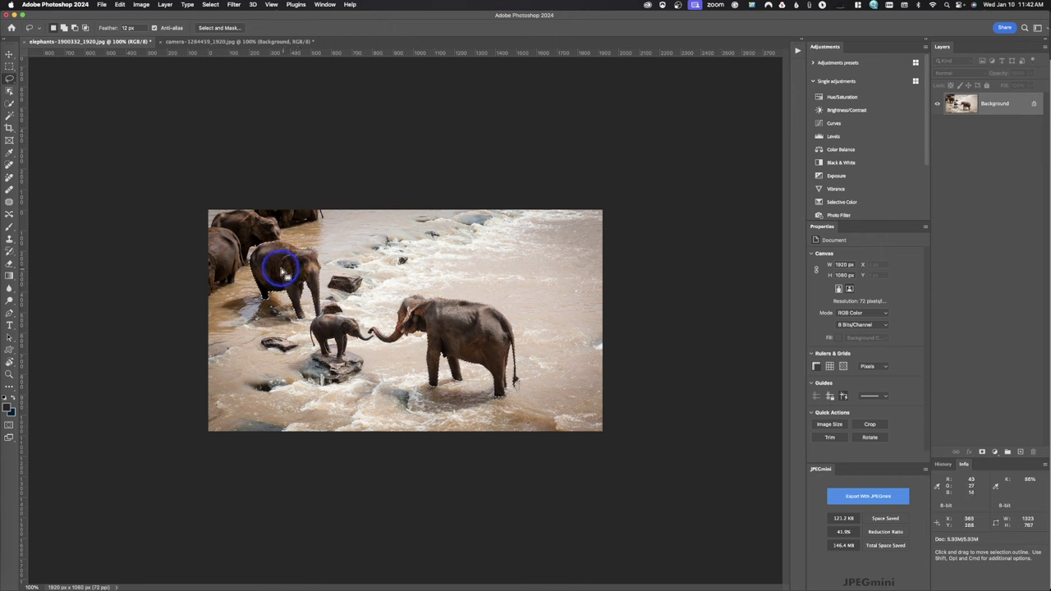
Step: Add a Curves adjustment masked to the elephants, preview its mask, and nudge the curve slightly
click(834, 123)
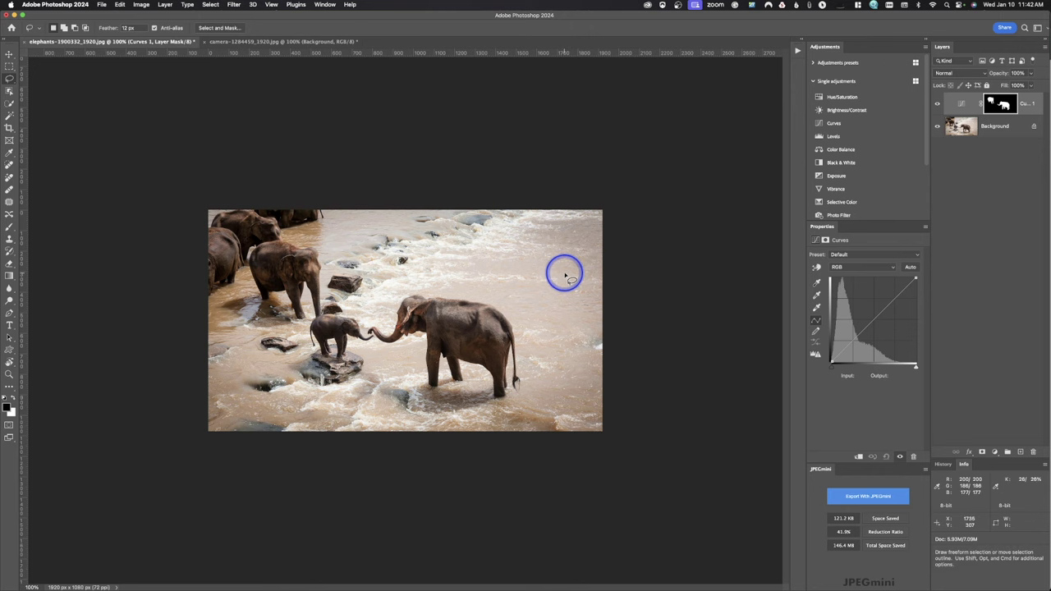
alt+click(998, 105)
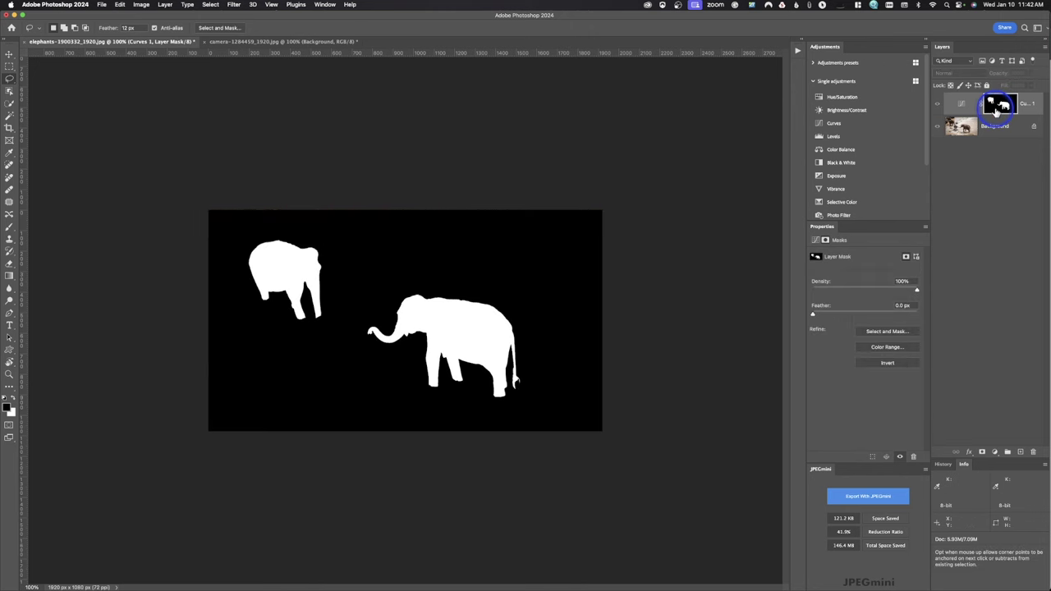
alt+click(996, 109)
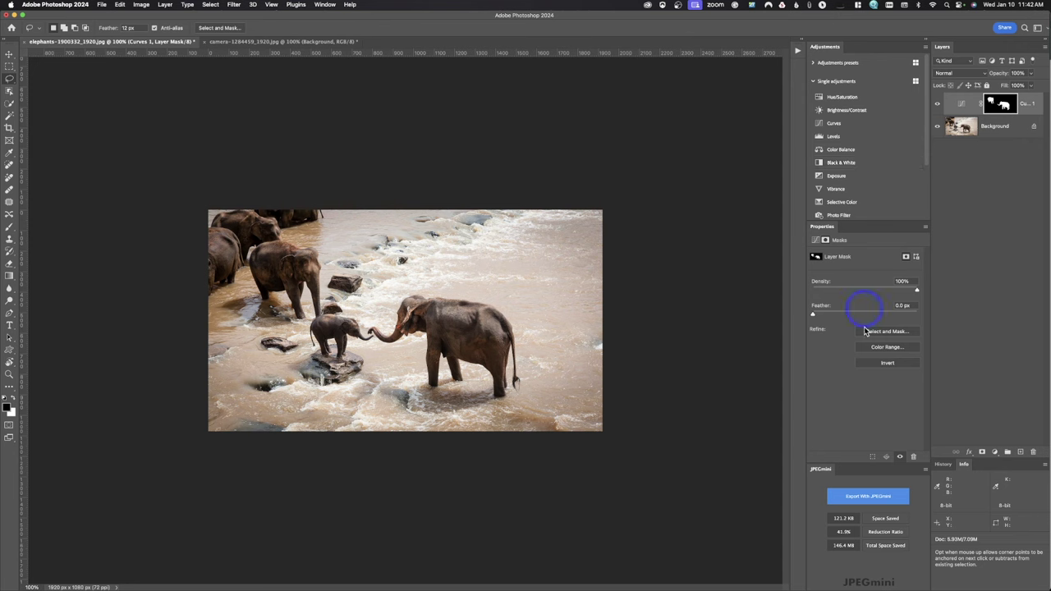
click(962, 103)
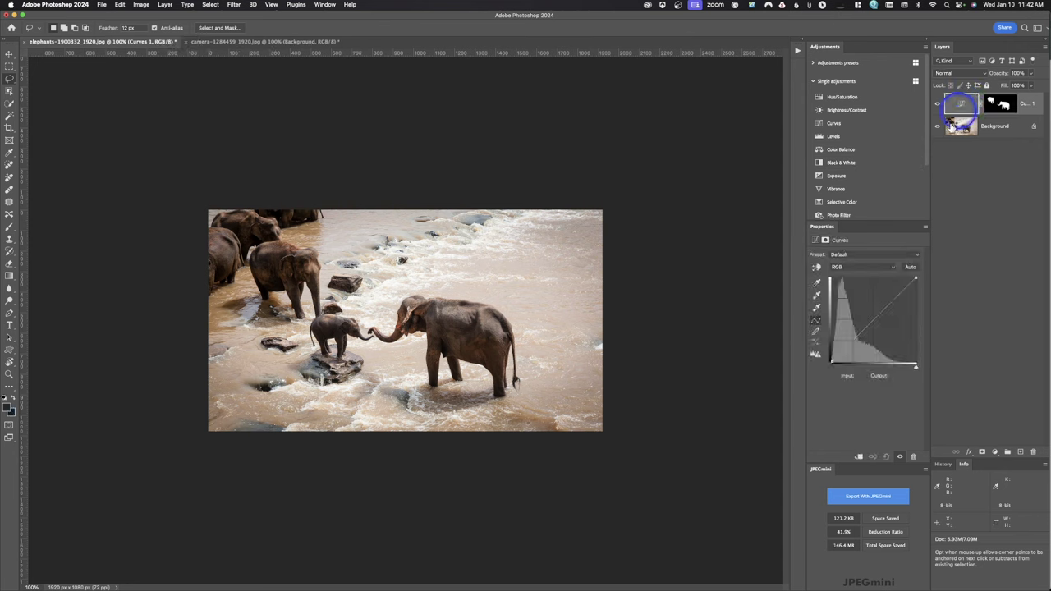
mouse_move(874, 321)
mouse_down()
mouse_move(868, 312)
mouse_move(893, 336)
mouse_move(842, 292)
mouse_move(895, 331)
mouse_move(872, 321)
mouse_up()
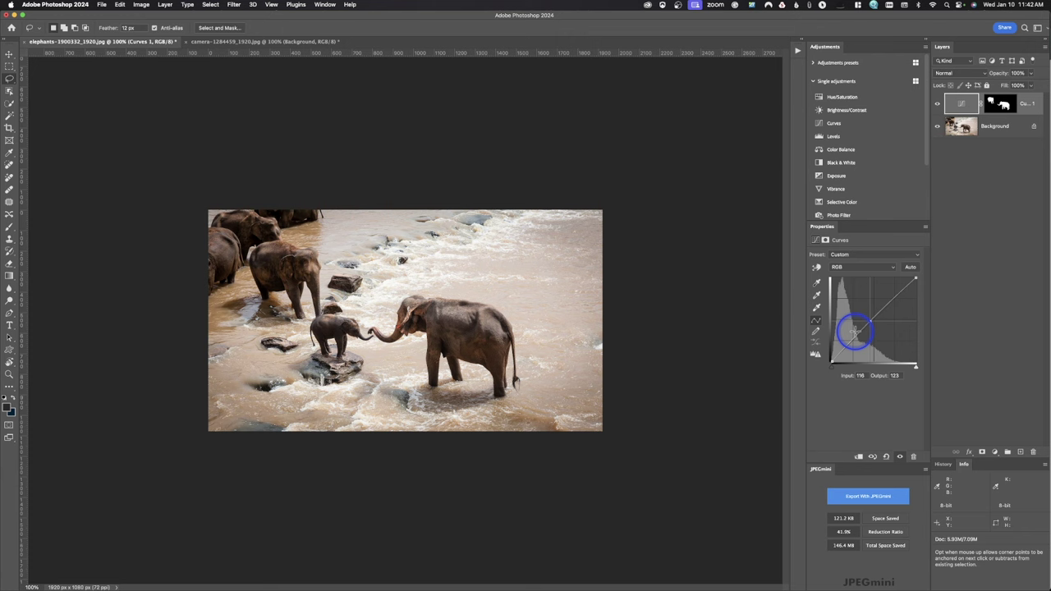
click(962, 103)
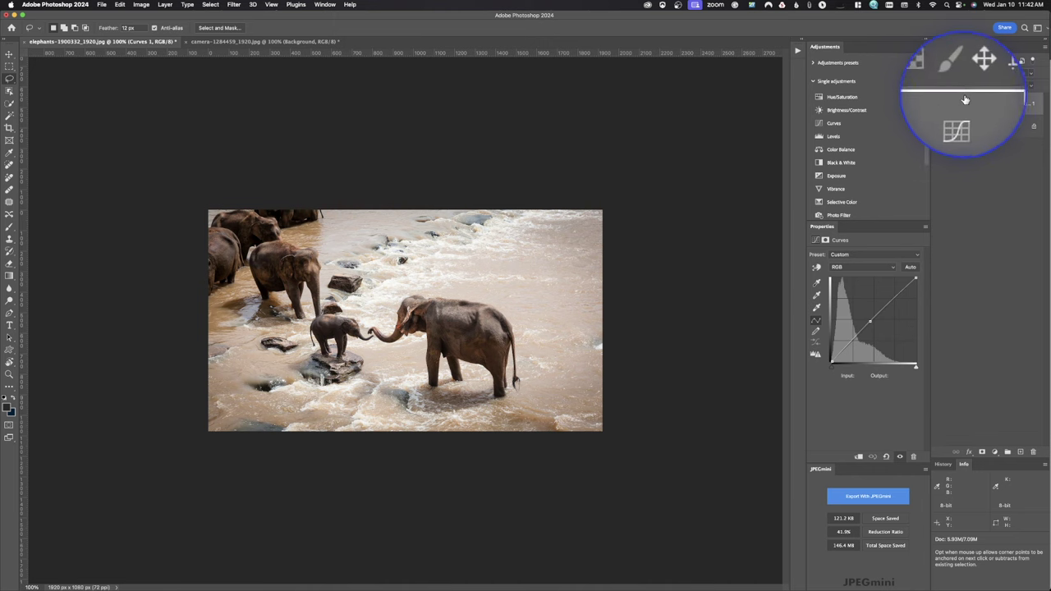
click(995, 103)
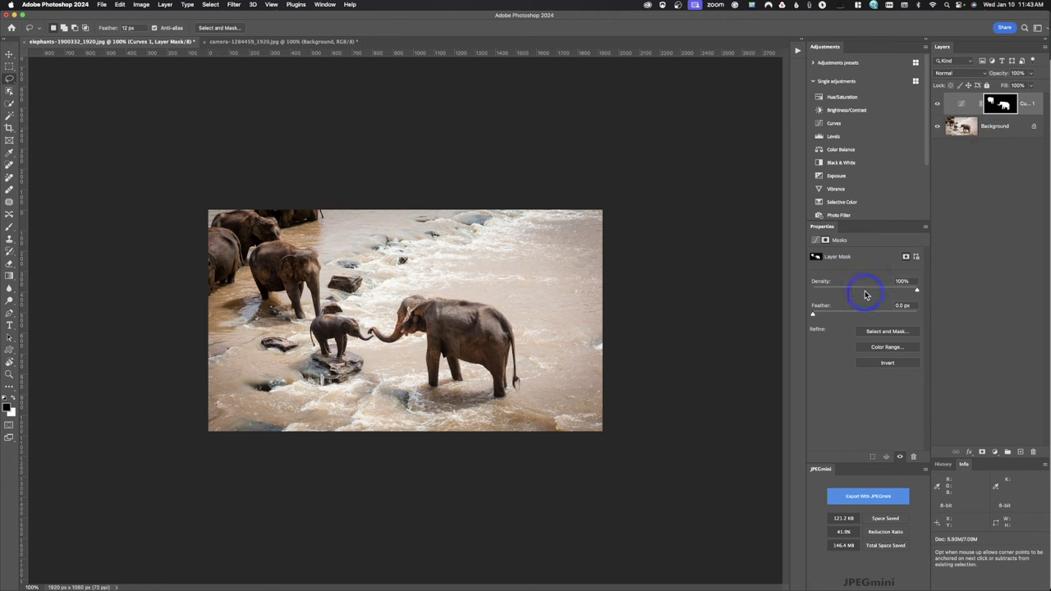
Step: Raise the Curves point from input 113 to output 133, then target the layer mask
click(964, 103)
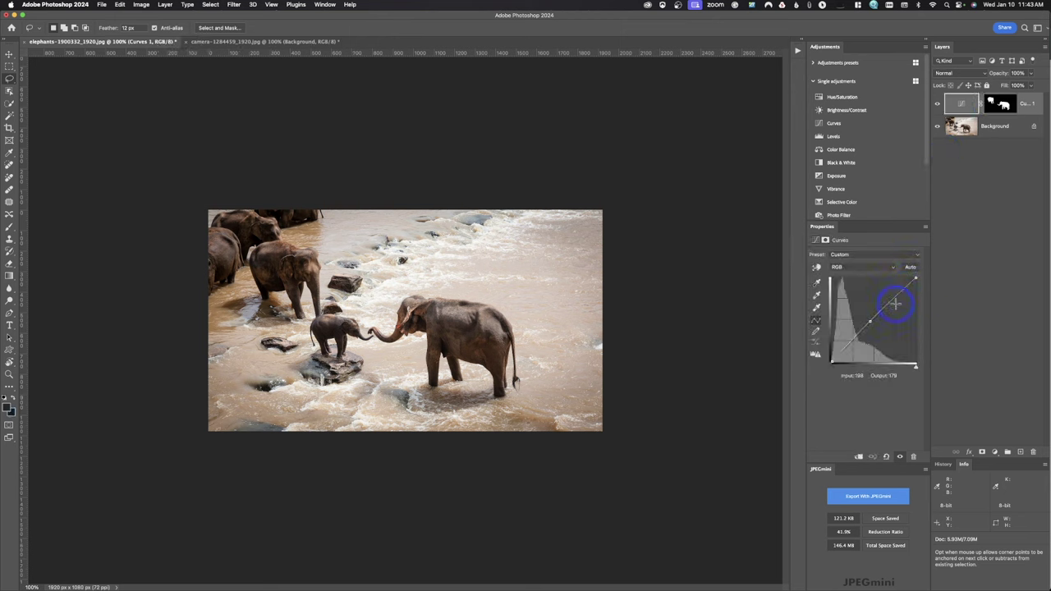
mouse_move(868, 323)
mouse_down()
mouse_move(876, 322)
mouse_move(868, 320)
mouse_up()
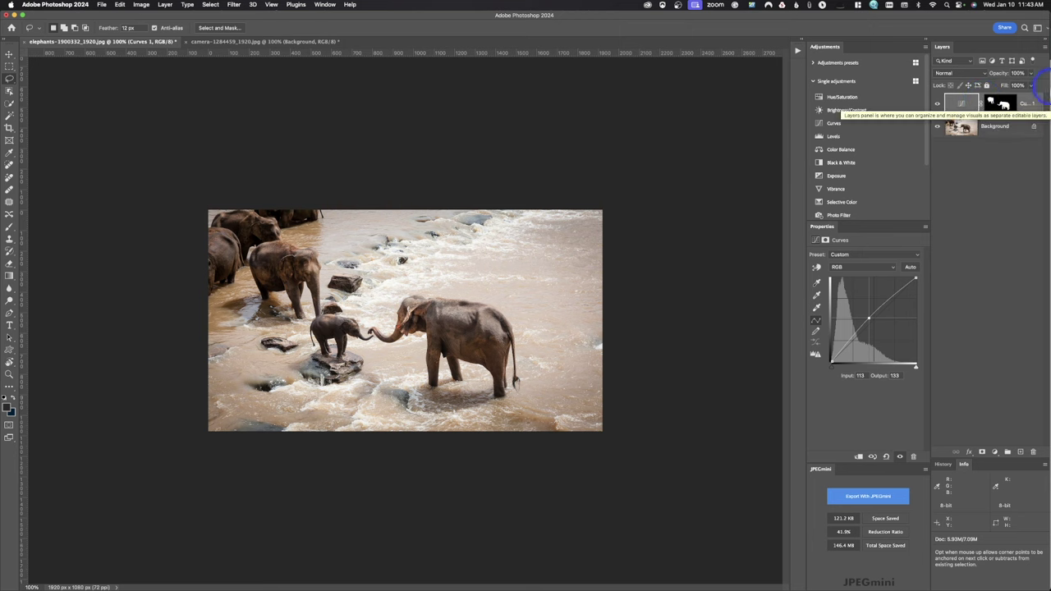
click(1001, 105)
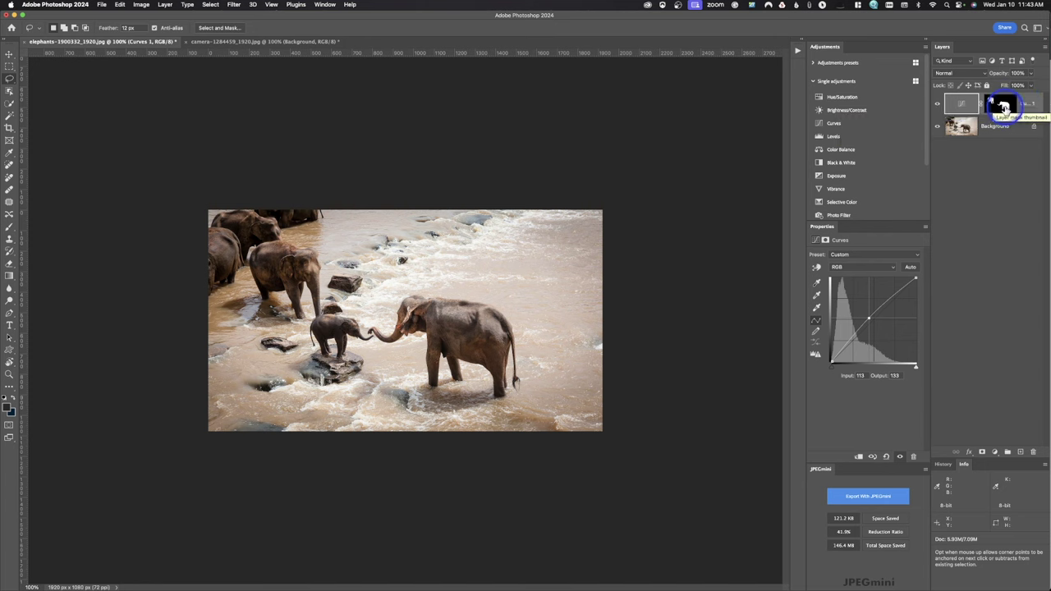